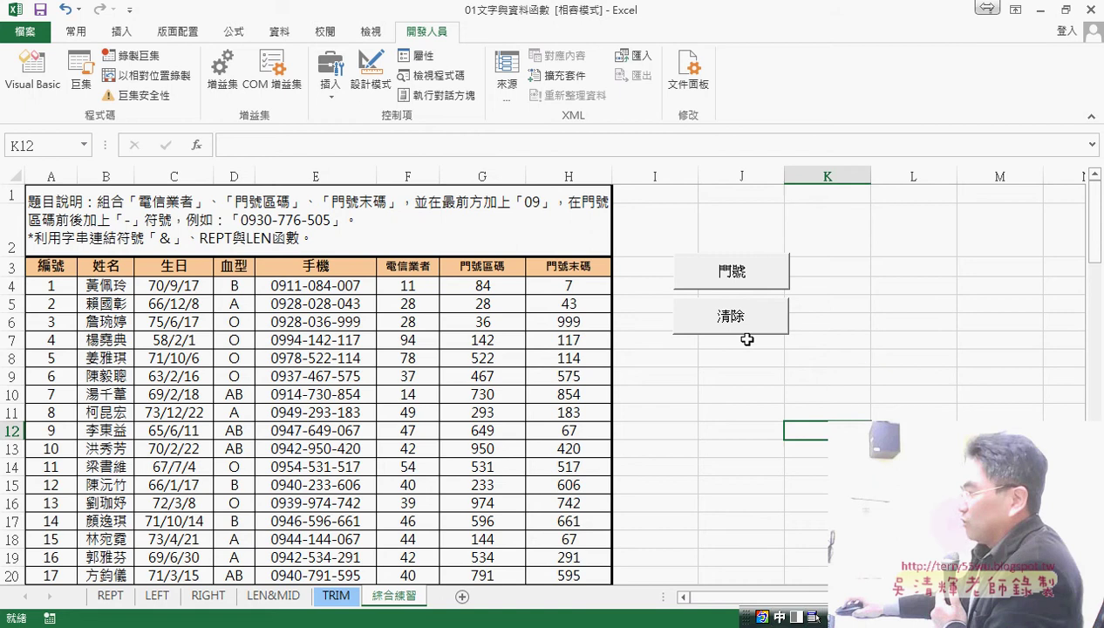
Open the sheet's macro code in the VBA editor and widen the code window.
left_click(46, 91)
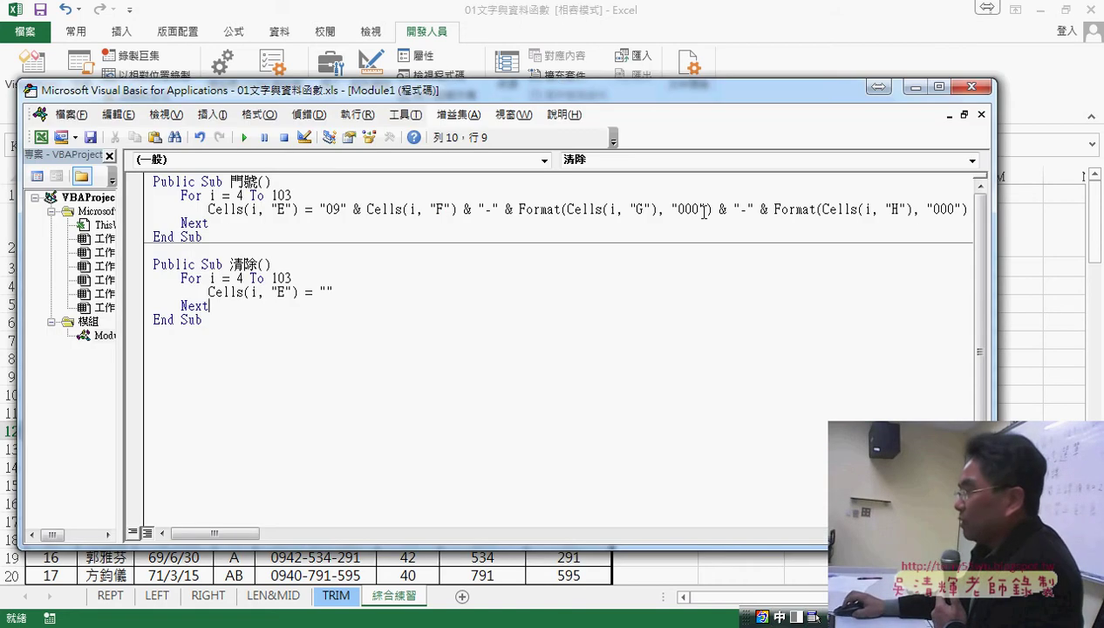
left_click_drag(995, 245, 1047, 246)
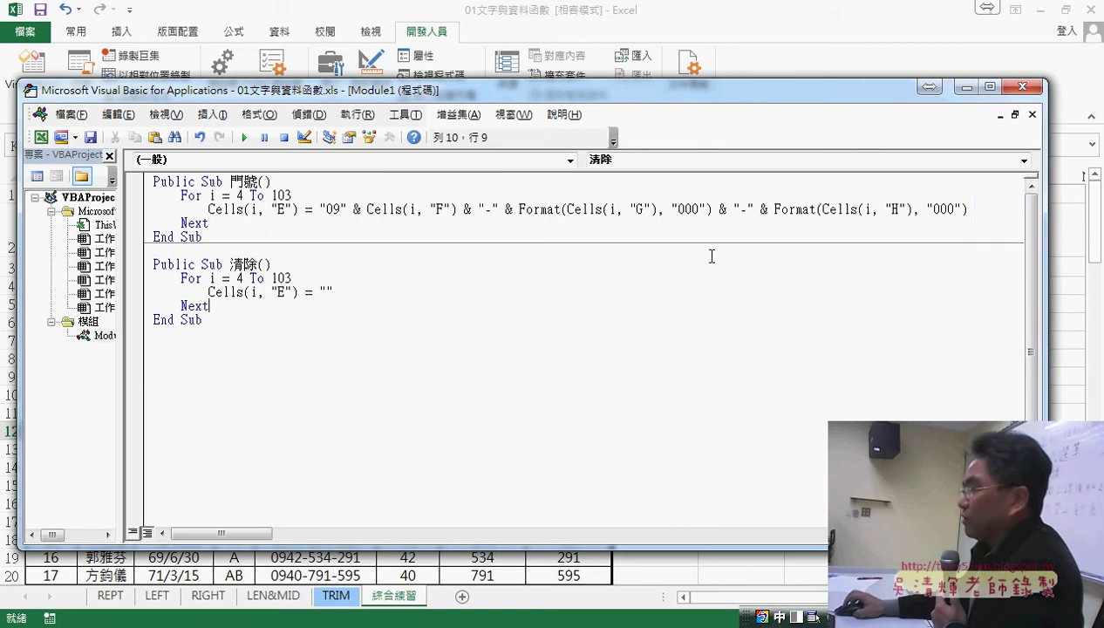
left_click_drag(208, 210, 979, 210)
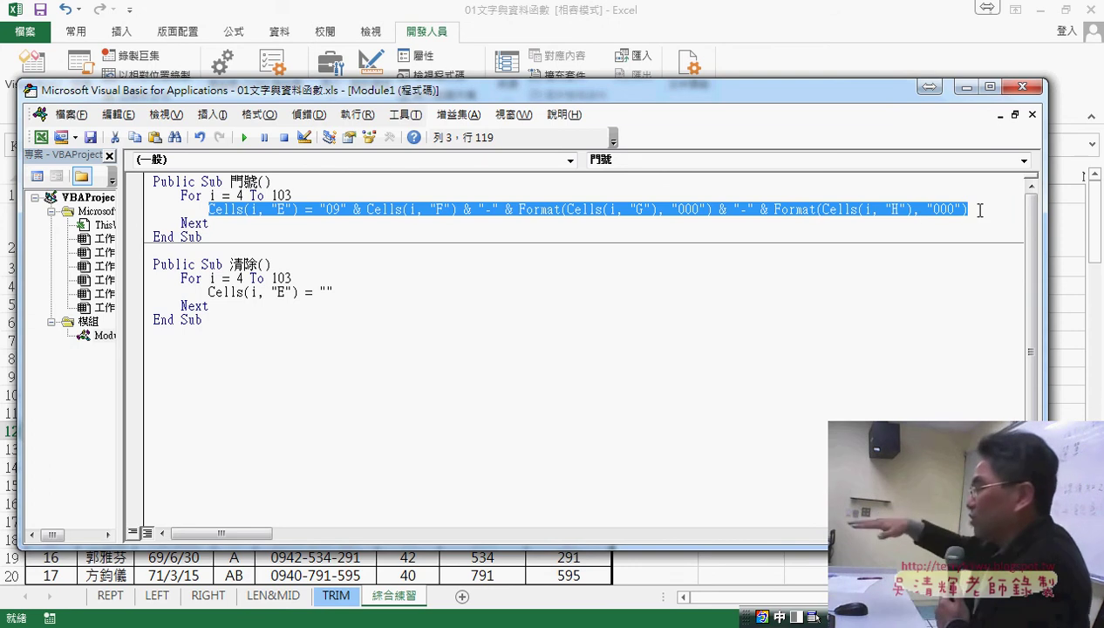
Break the long Cells(i, "E") line before the & "-" & Format part.
left_click(786, 266)
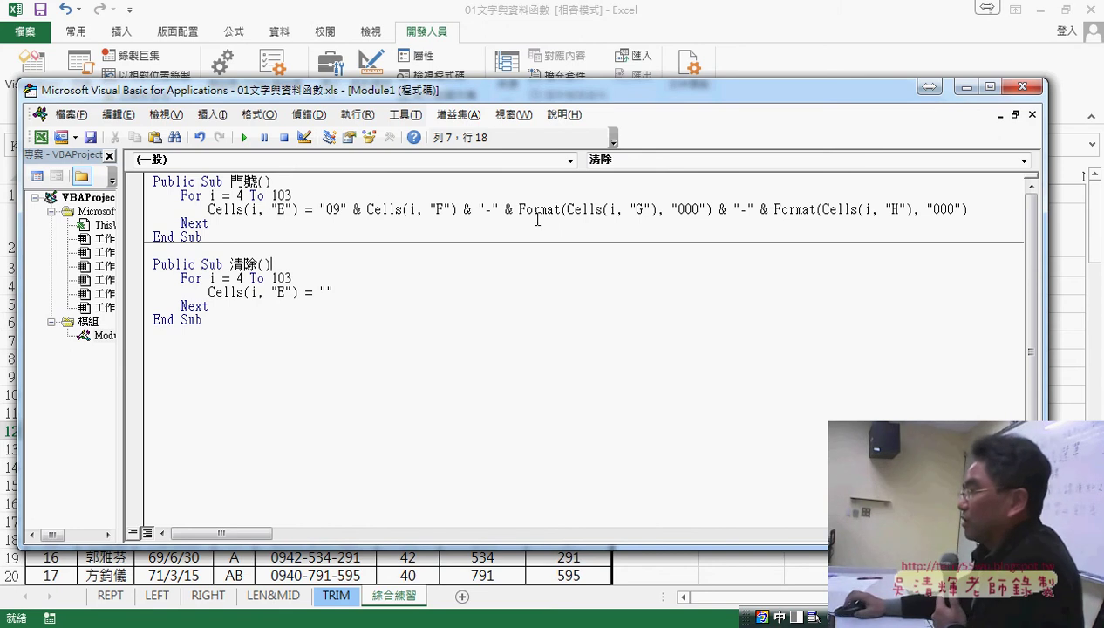
left_click(712, 211)
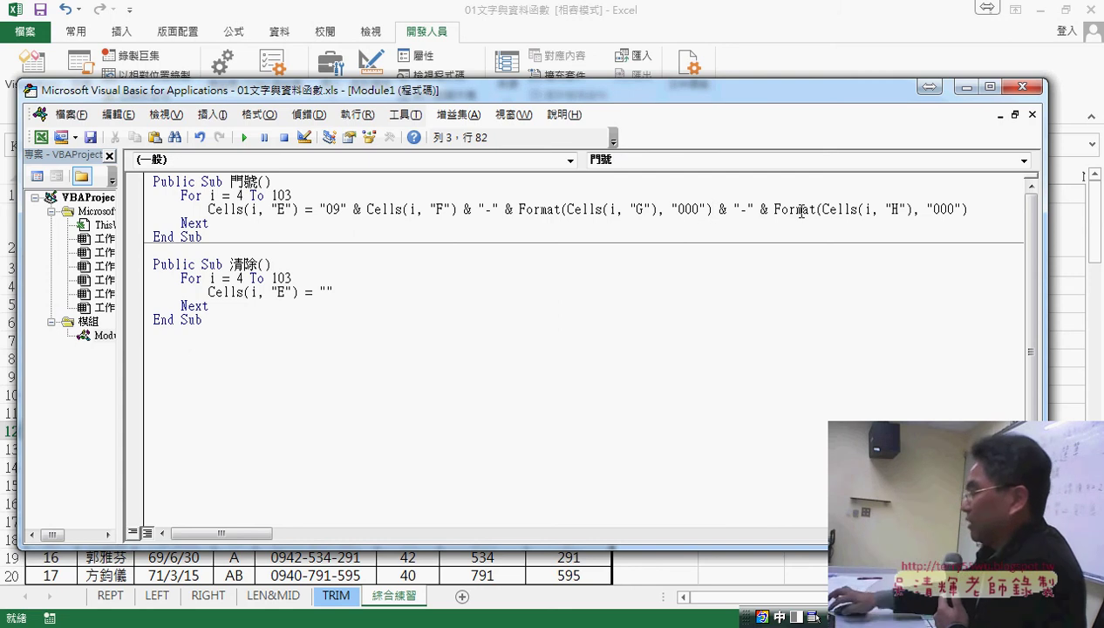
key("Return")
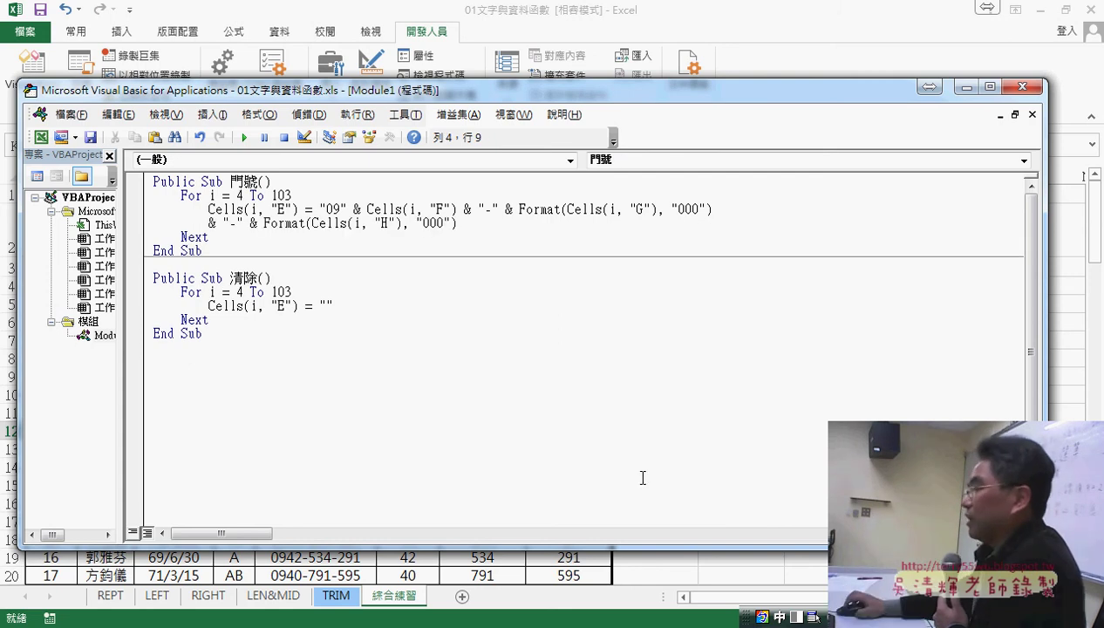
Dismiss the compile error and rejoin the split Cells line.
left_click(638, 442)
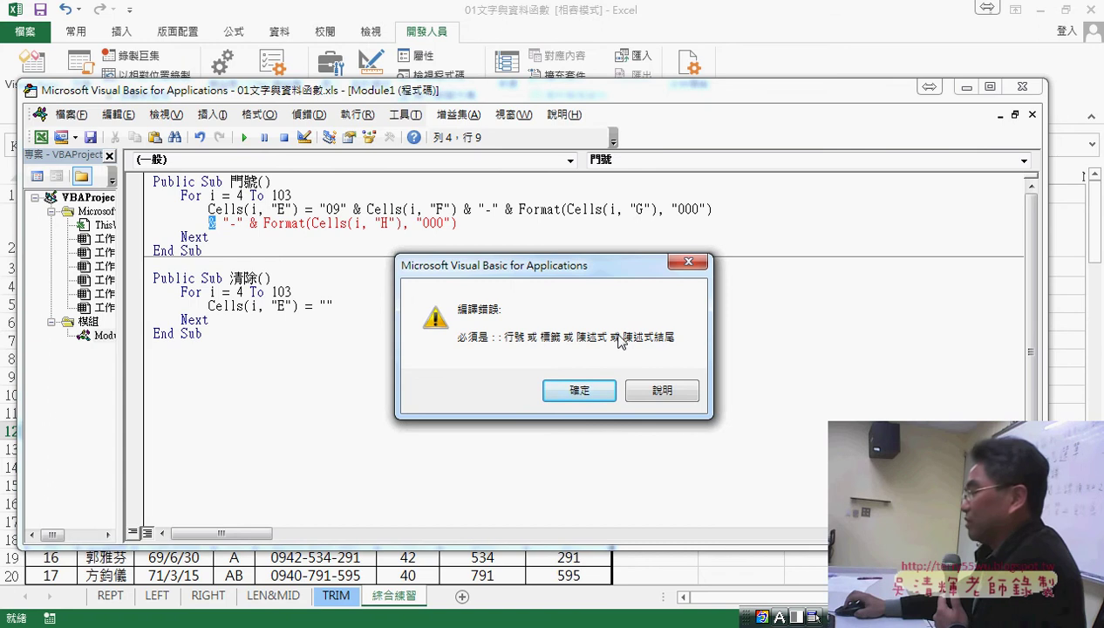
left_click(688, 262)
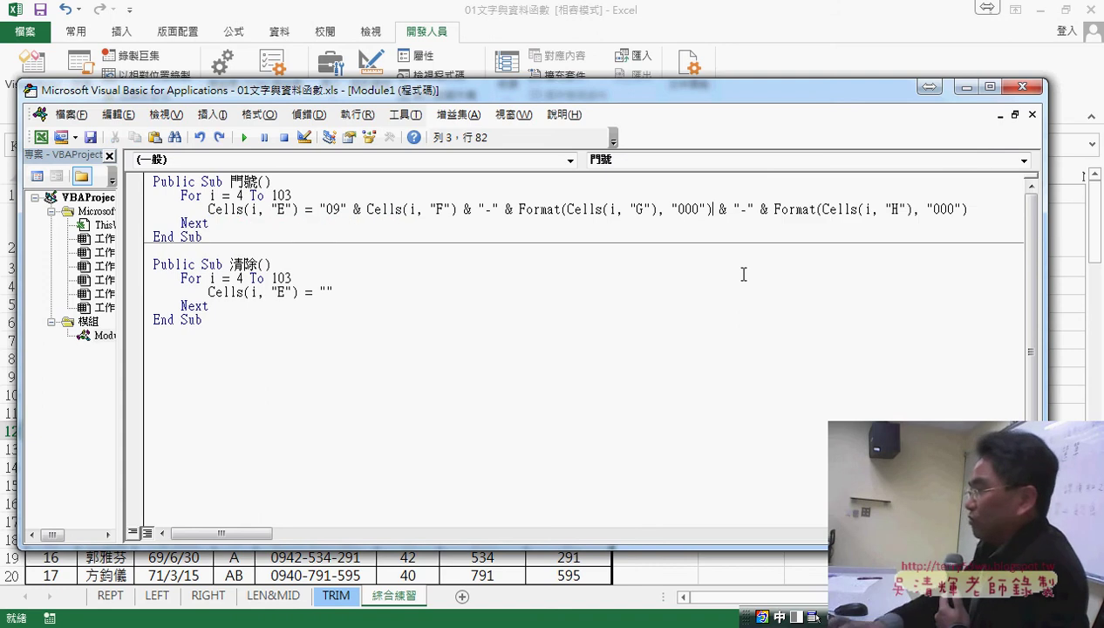
key("Home")
key("BackSpace")
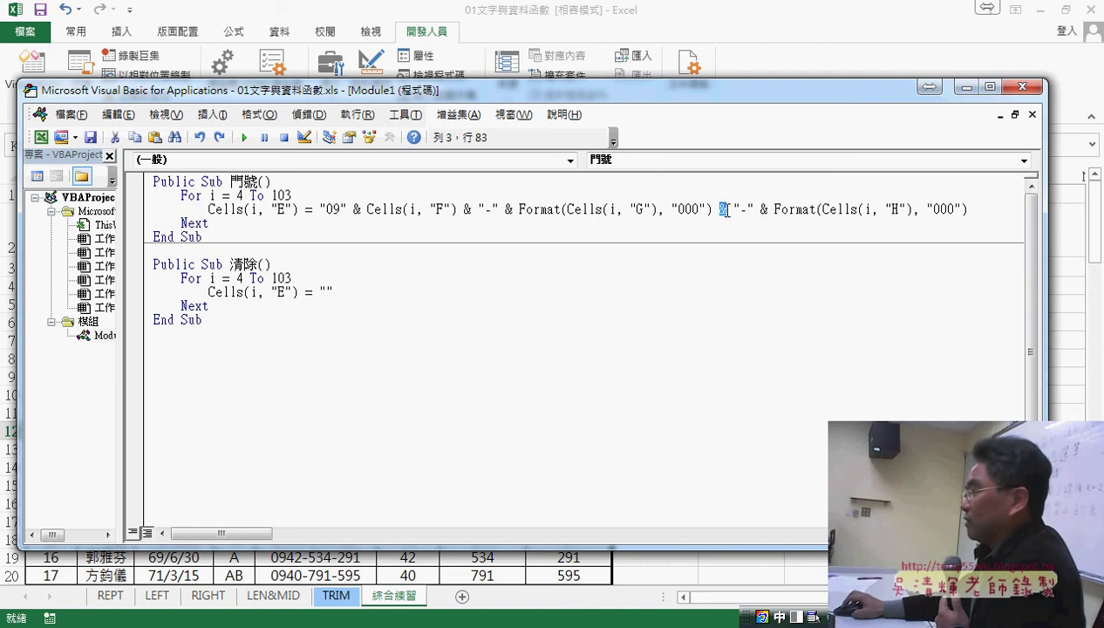
Add an & _ line continuation and break the Cells line after it.
type("&")
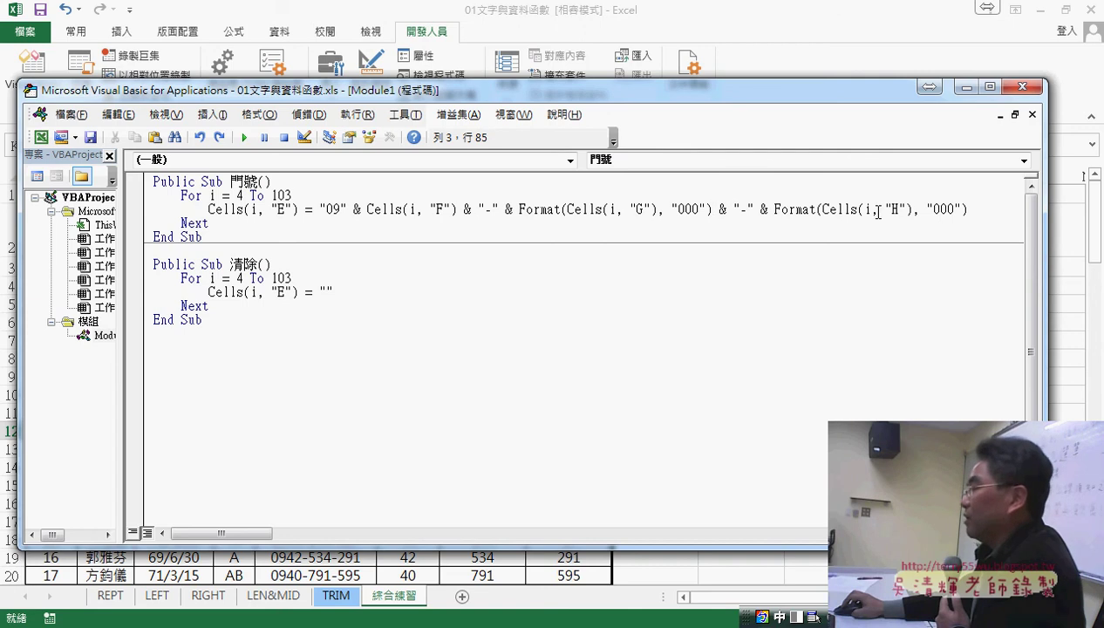
left_click(731, 212)
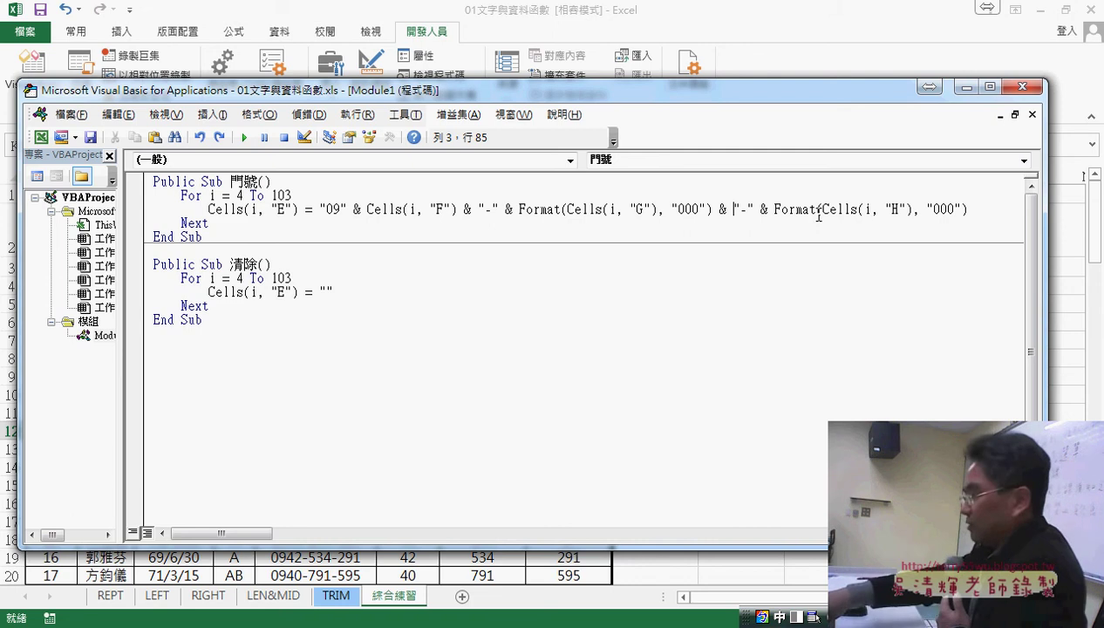
type("_")
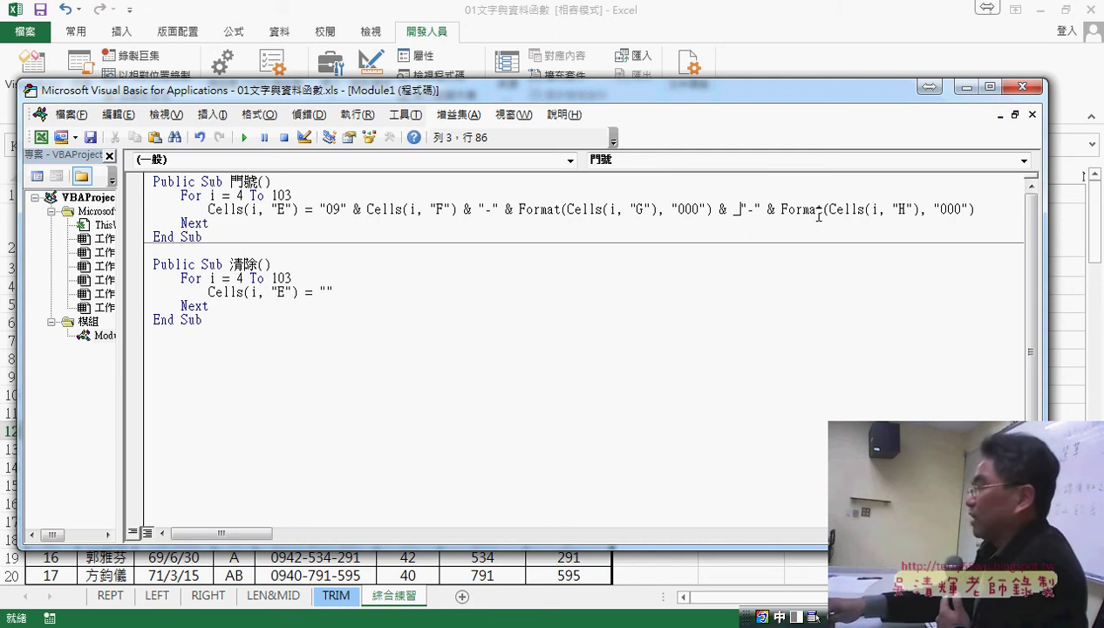
key("Return")
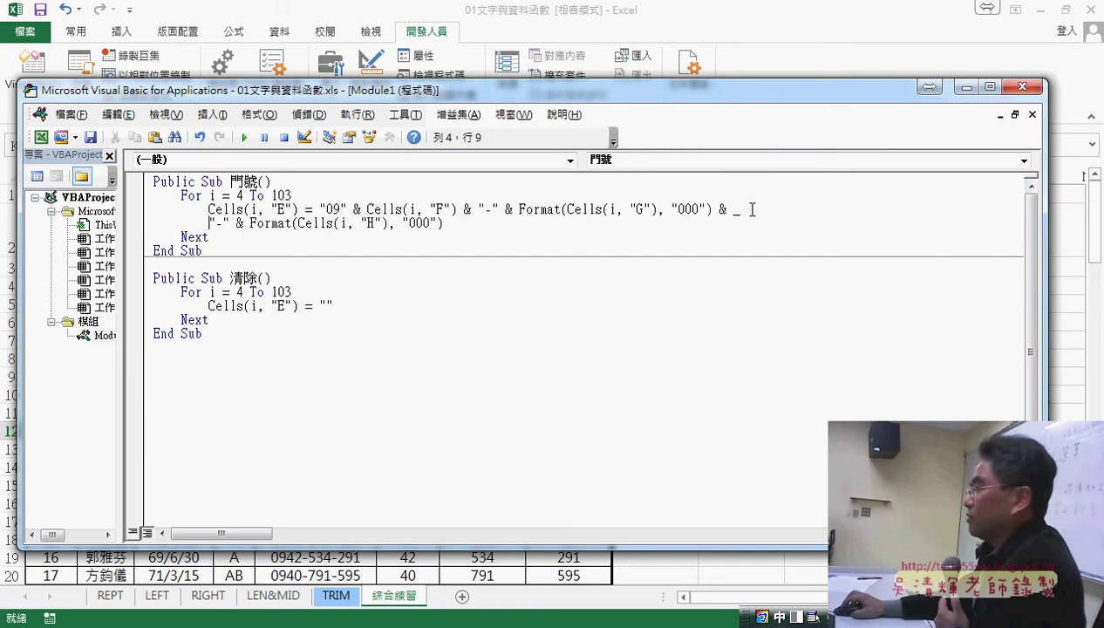
key("shift+Left")
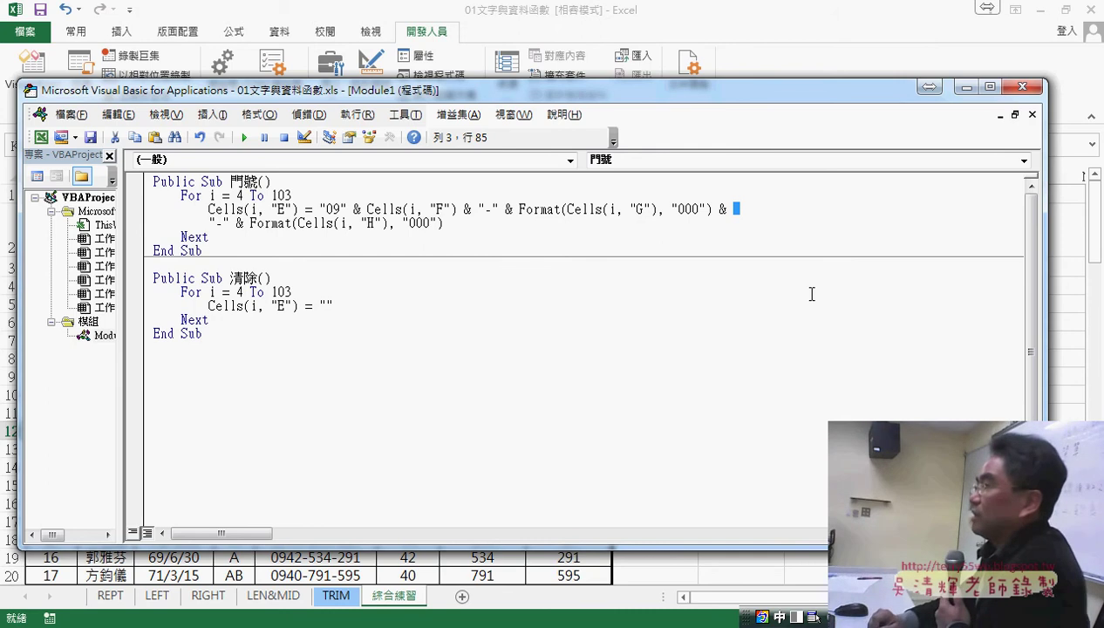
left_click(718, 399)
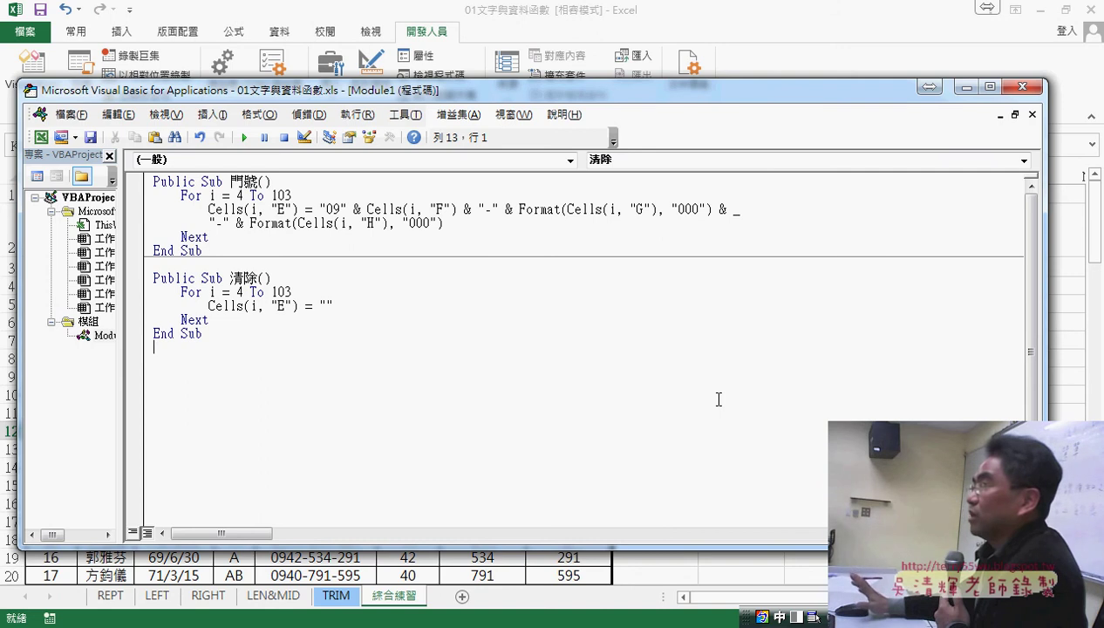
double_click(721, 209)
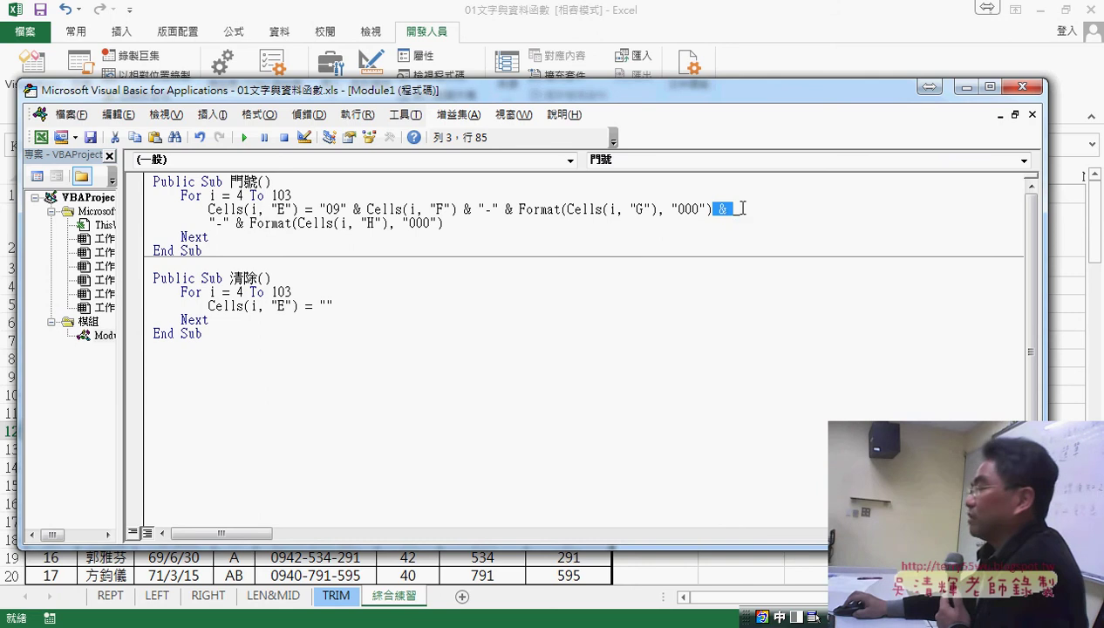
left_click(735, 209)
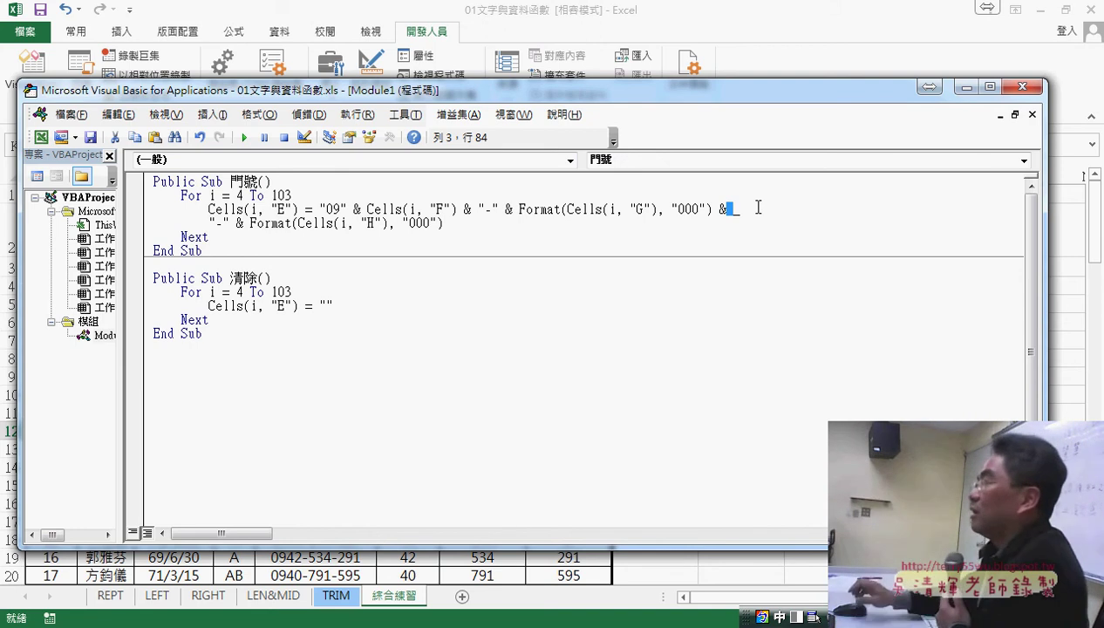
left_click(727, 332)
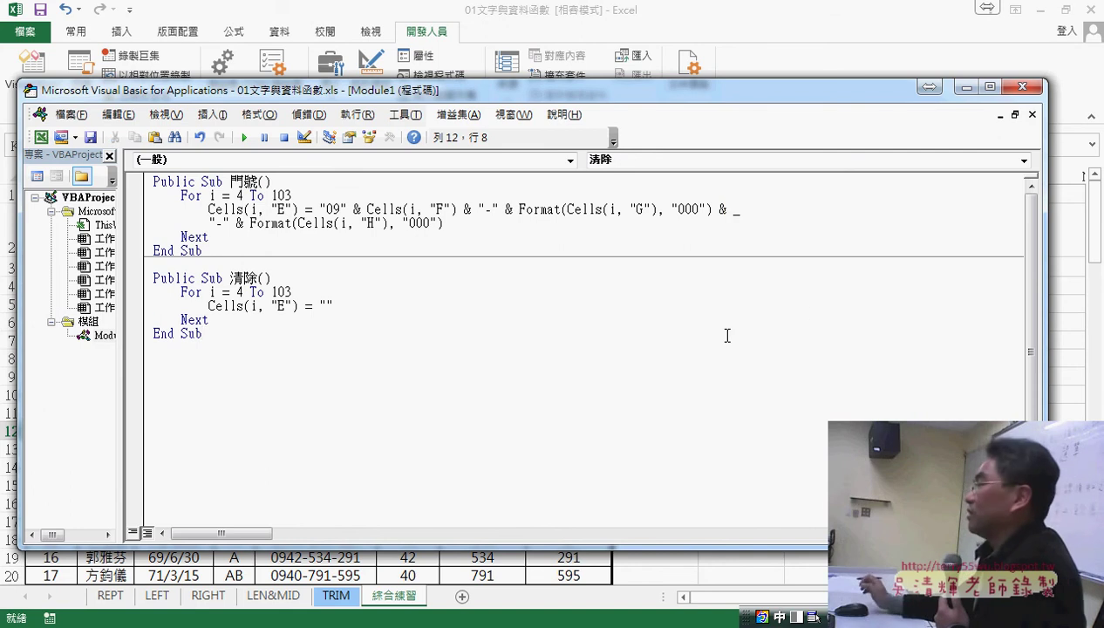
Narrow and move the VBA window aside so column E of the worksheet is visible.
left_click_drag(1046, 311, 769, 309)
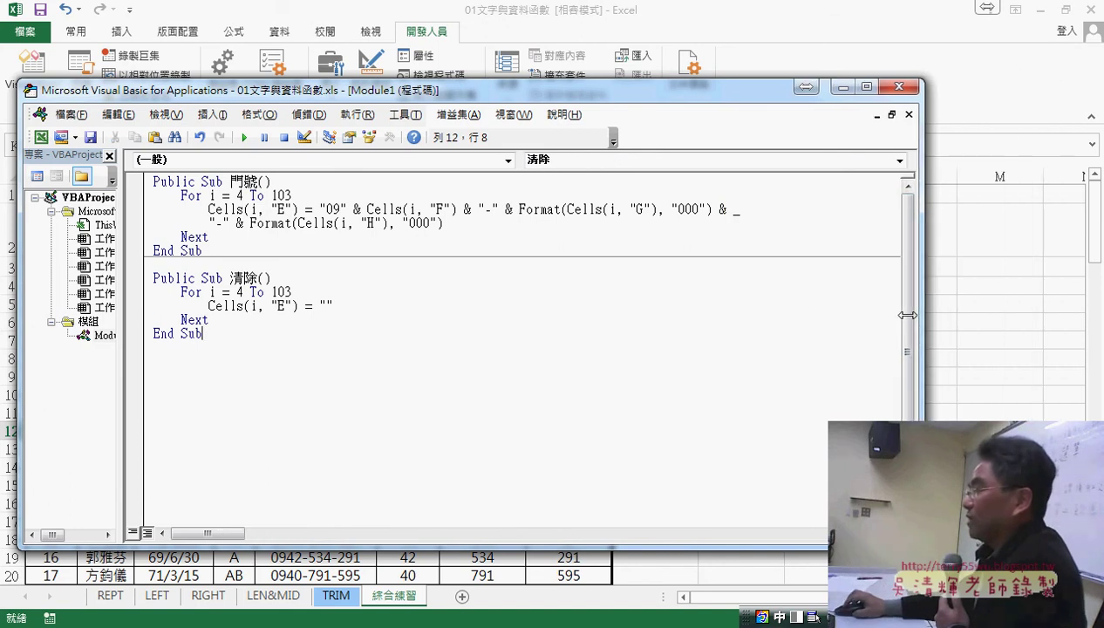
left_click_drag(482, 88, 749, 94)
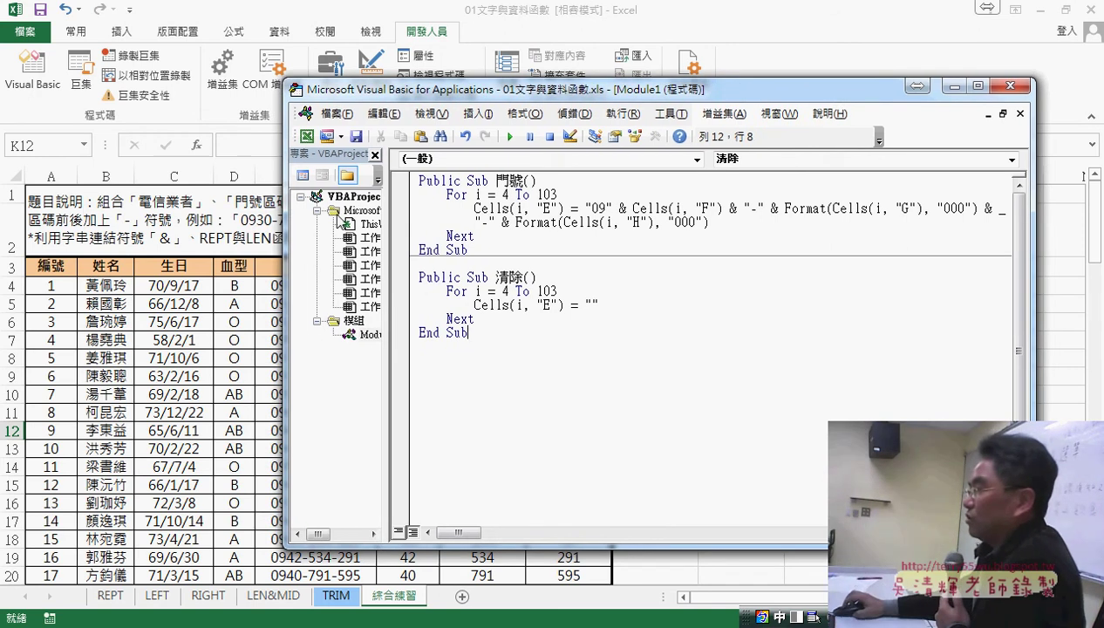
left_click_drag(492, 329, 417, 180)
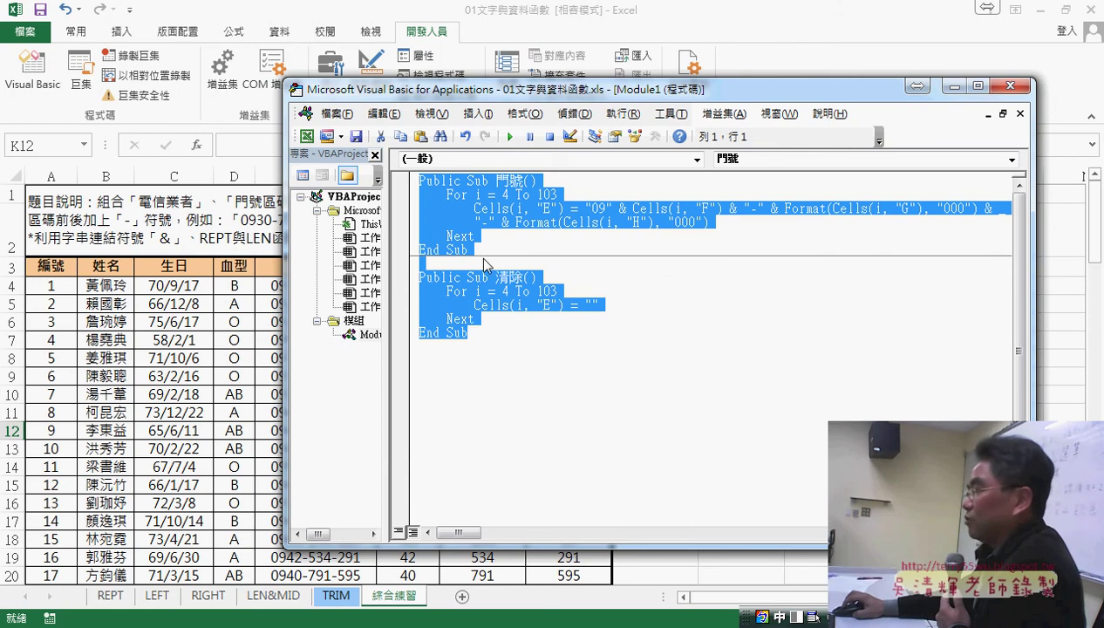
left_click_drag(568, 97, 691, 99)
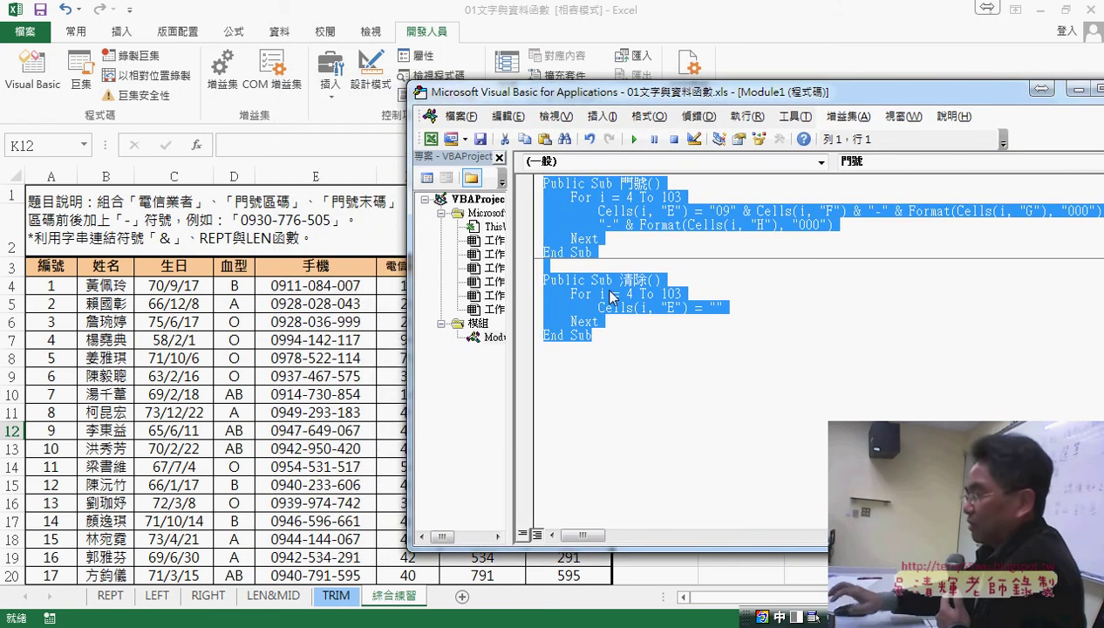
Run the 清除 macro, then the 門號 macro, clearing and refilling column E.
left_click(611, 294)
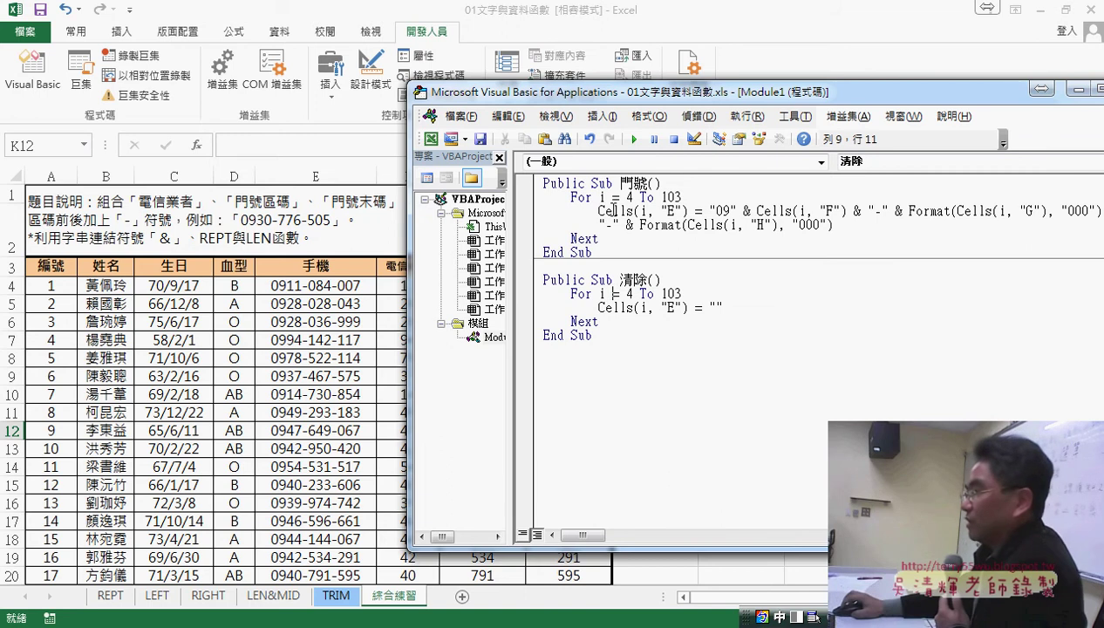
left_click(634, 140)
left_click(613, 210)
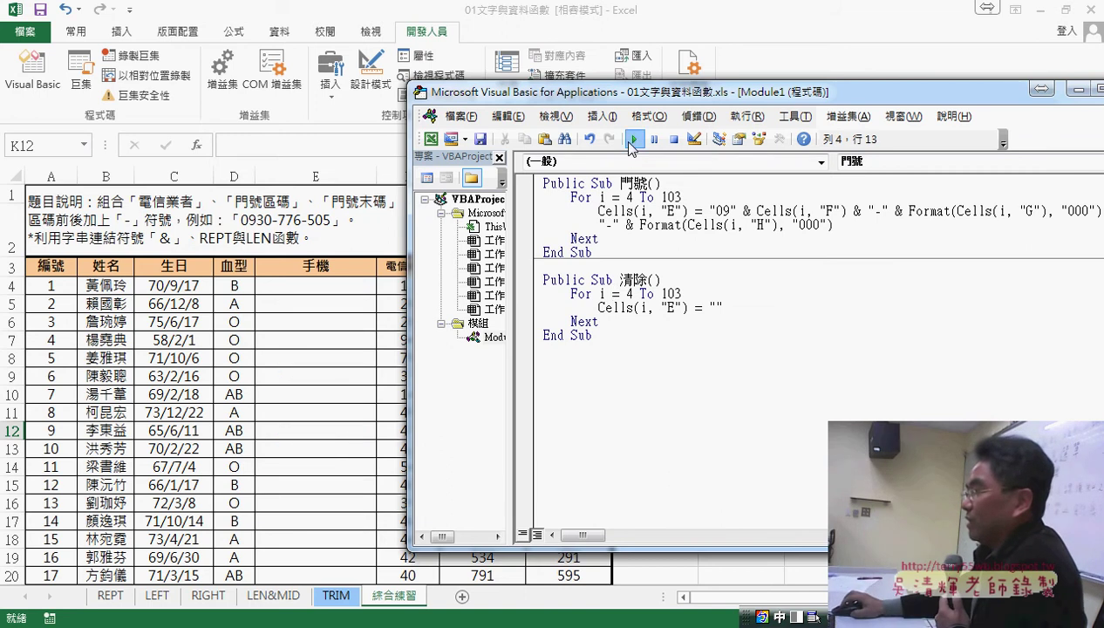
left_click(633, 139)
Return to the worksheet, delete both the 門號 and 清除 buttons, and select J3.
left_click(1078, 89)
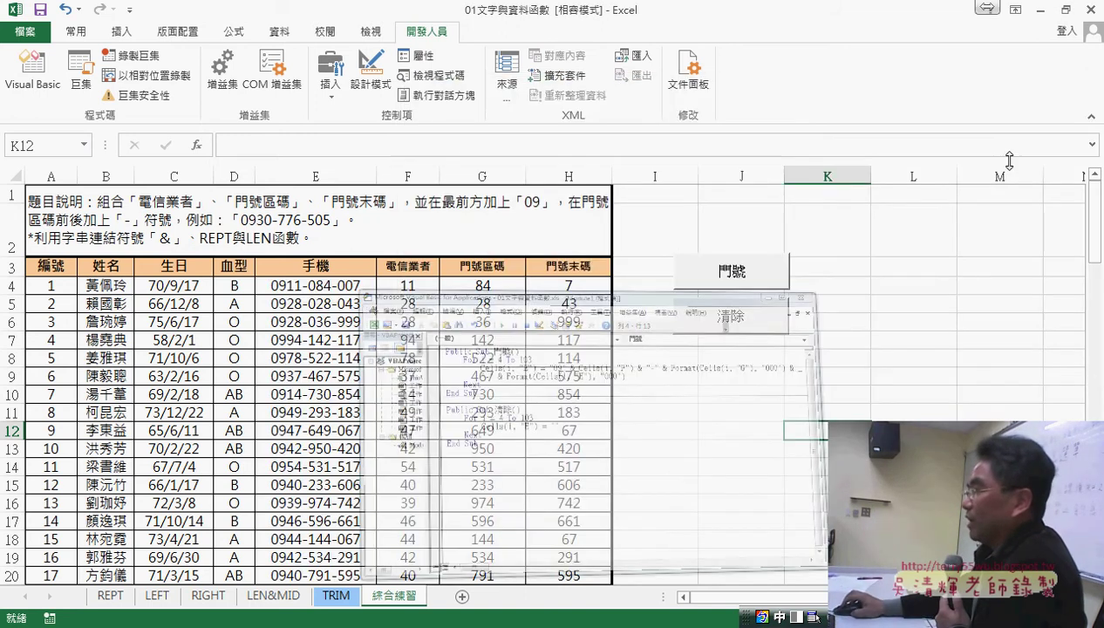
right_click(765, 282)
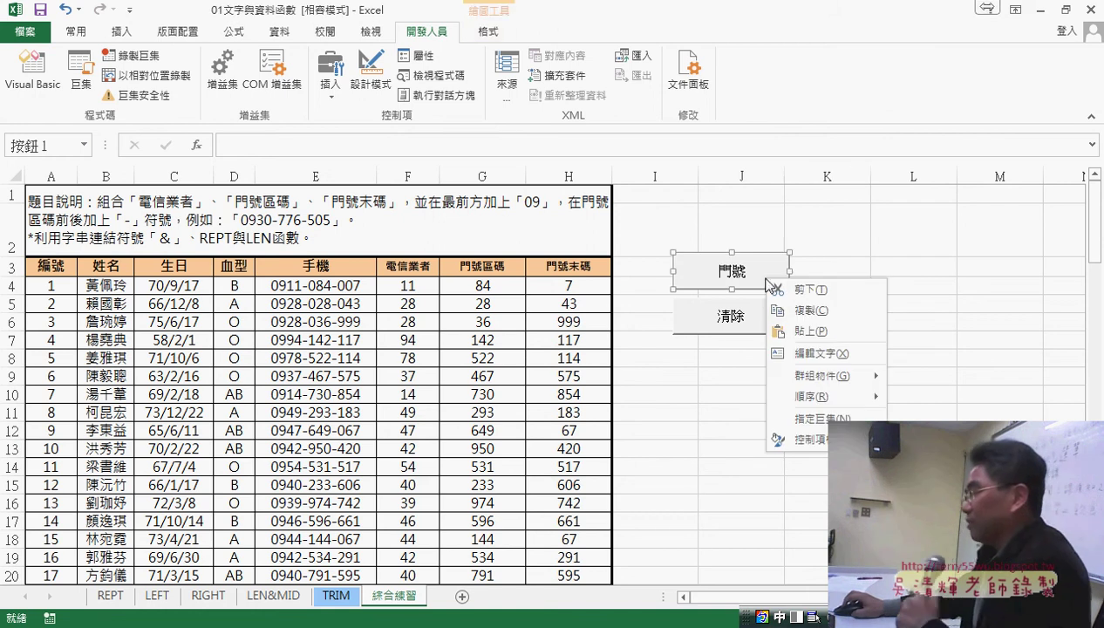
left_click(735, 329)
left_click(768, 314, "ctrl")
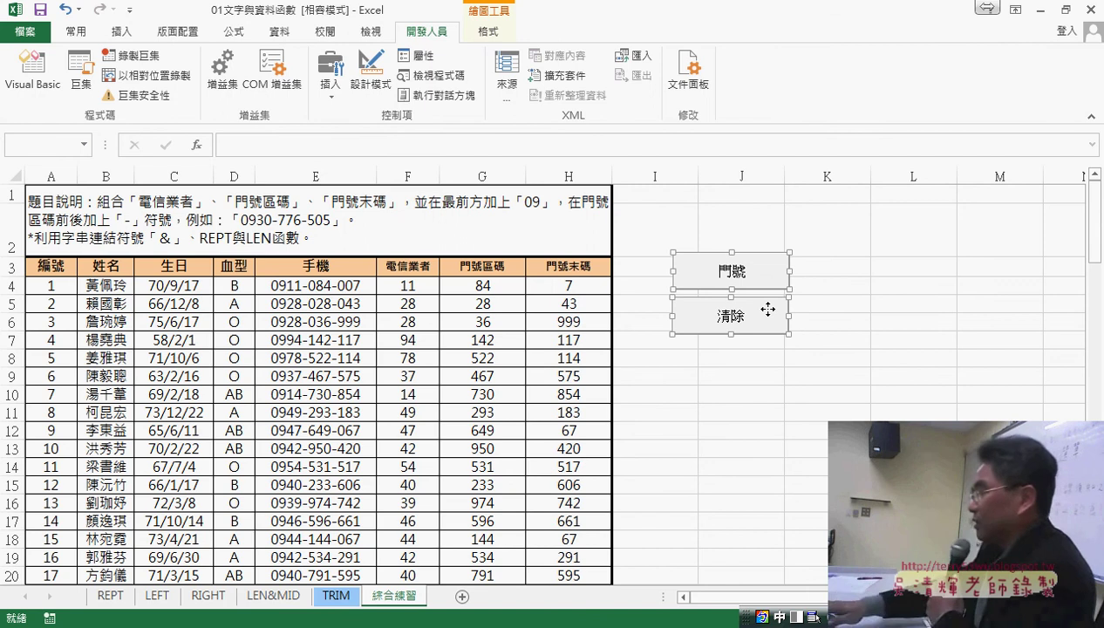
key("Delete")
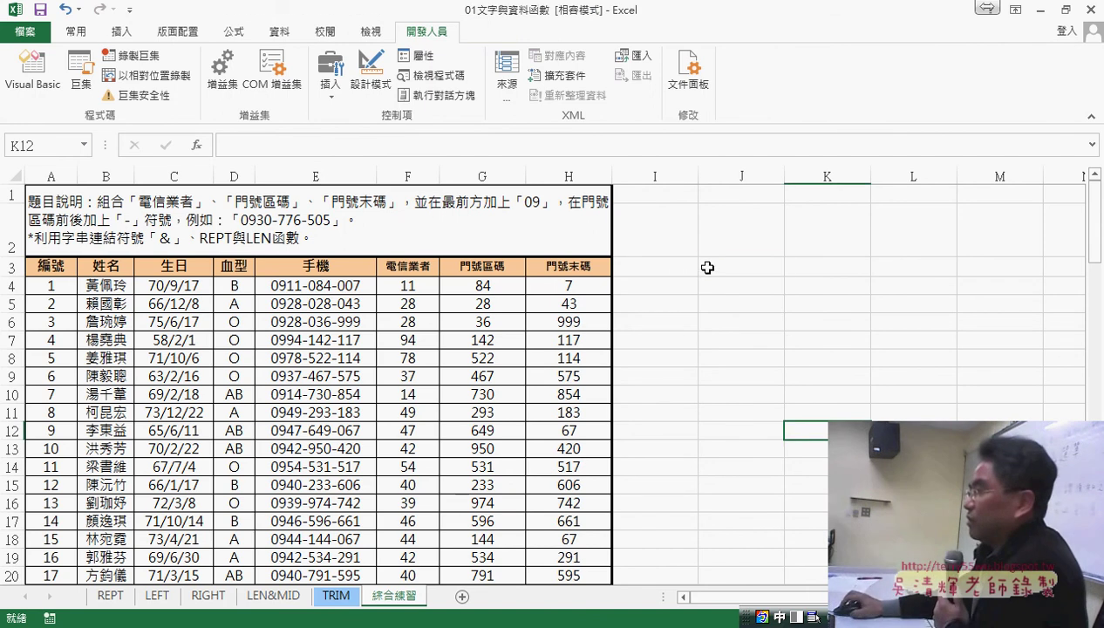
left_click(707, 268)
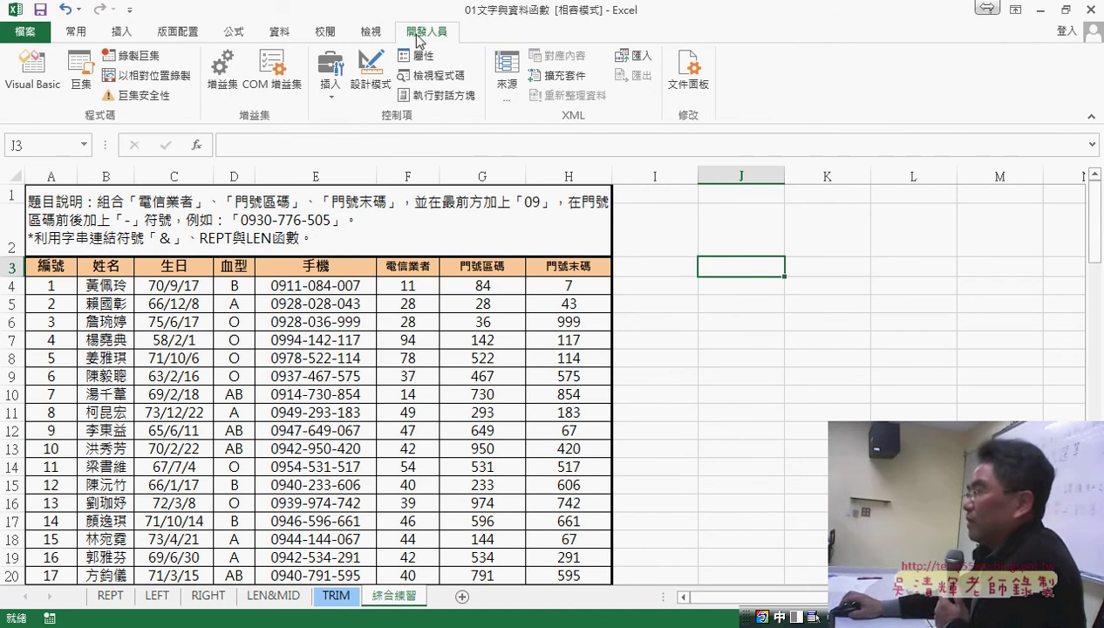
Draw a form control button beside the table near J3.
left_click(331, 98)
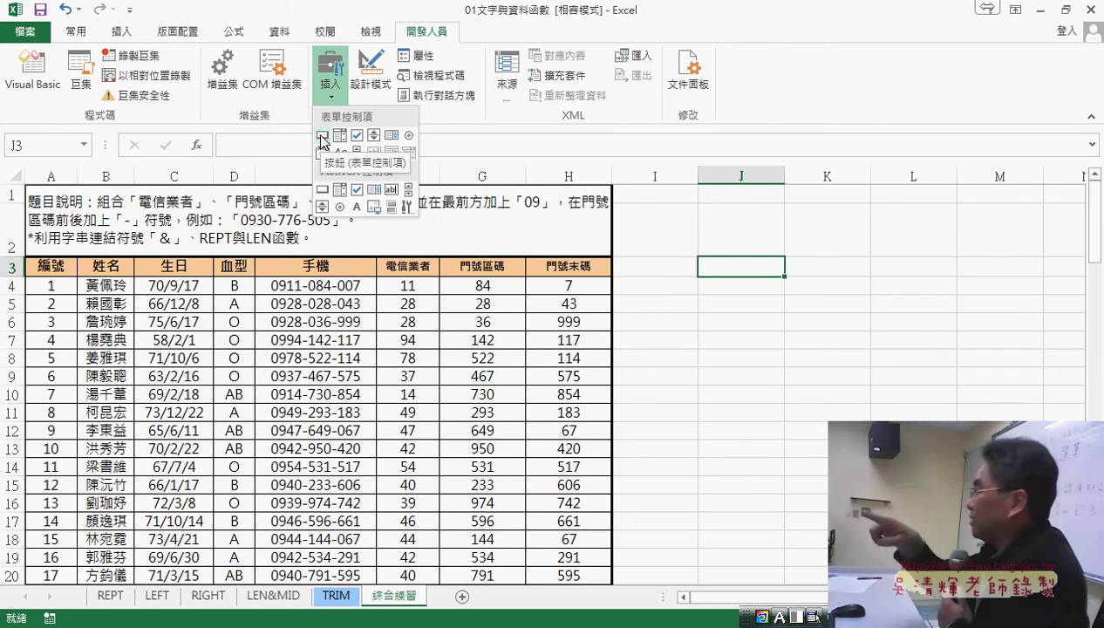
left_click(323, 137)
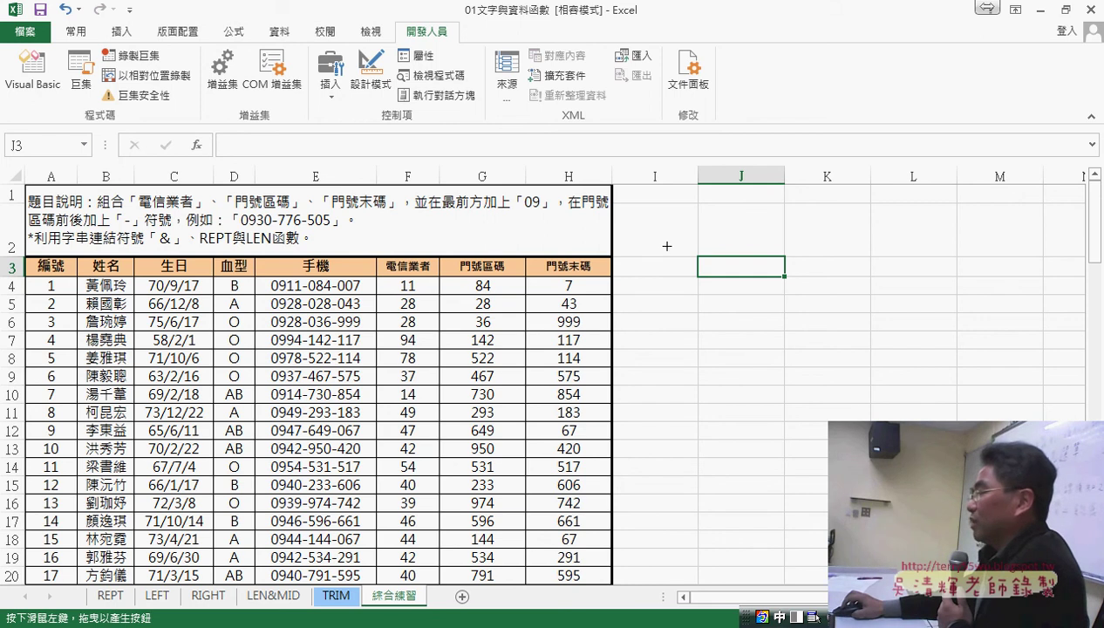
left_click_drag(667, 247, 798, 286)
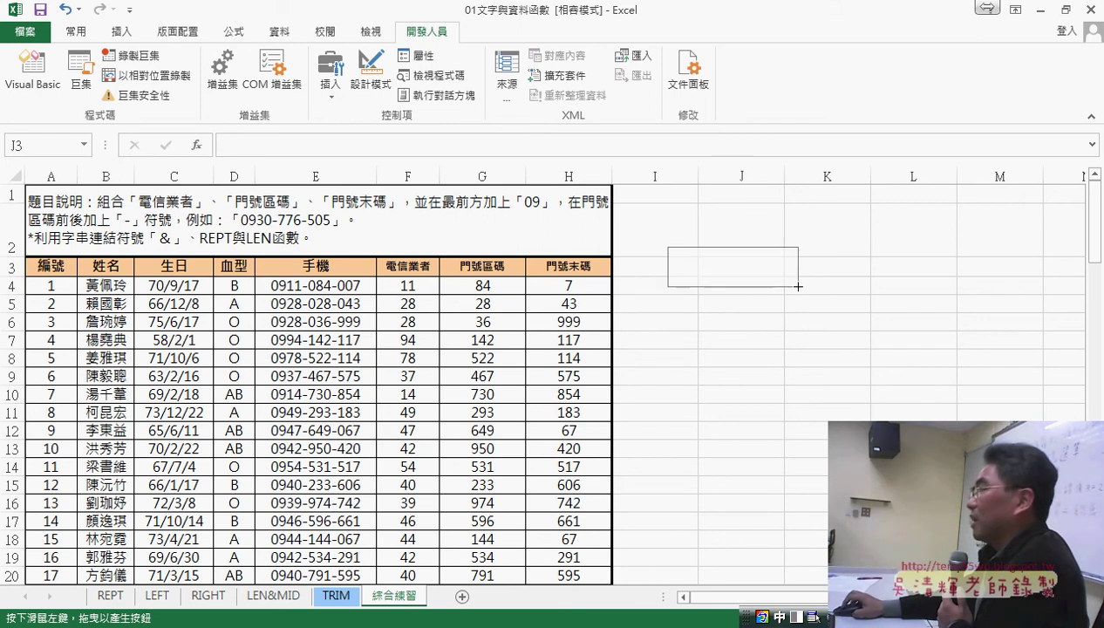
left_click_drag(798, 286, 798, 286)
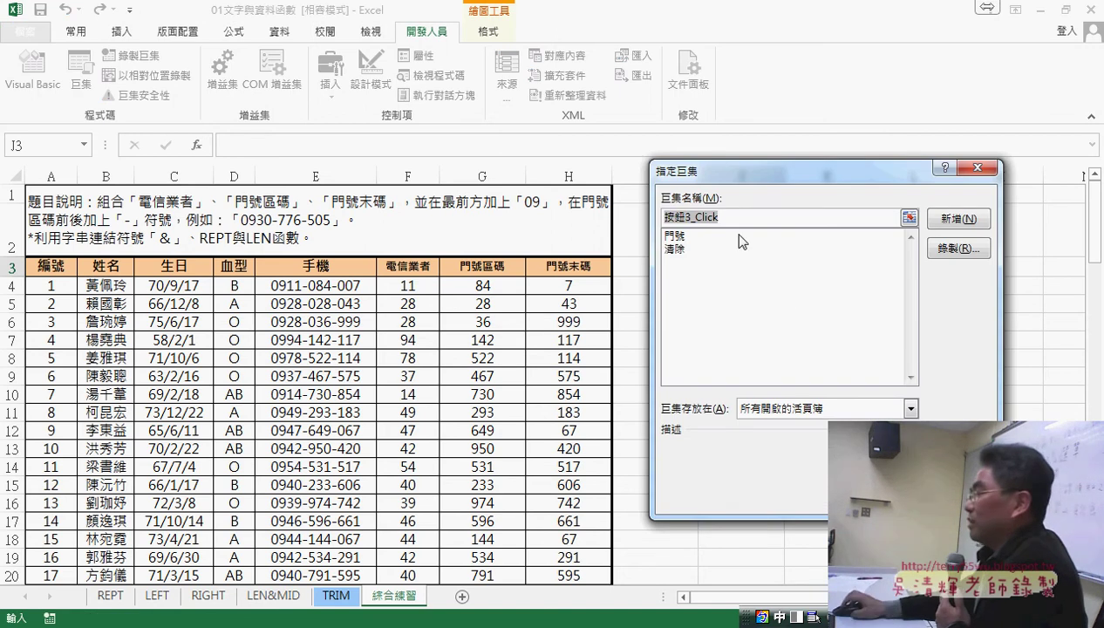
Assign the 門號 macro to the new button, copying the macro name.
left_click(677, 236)
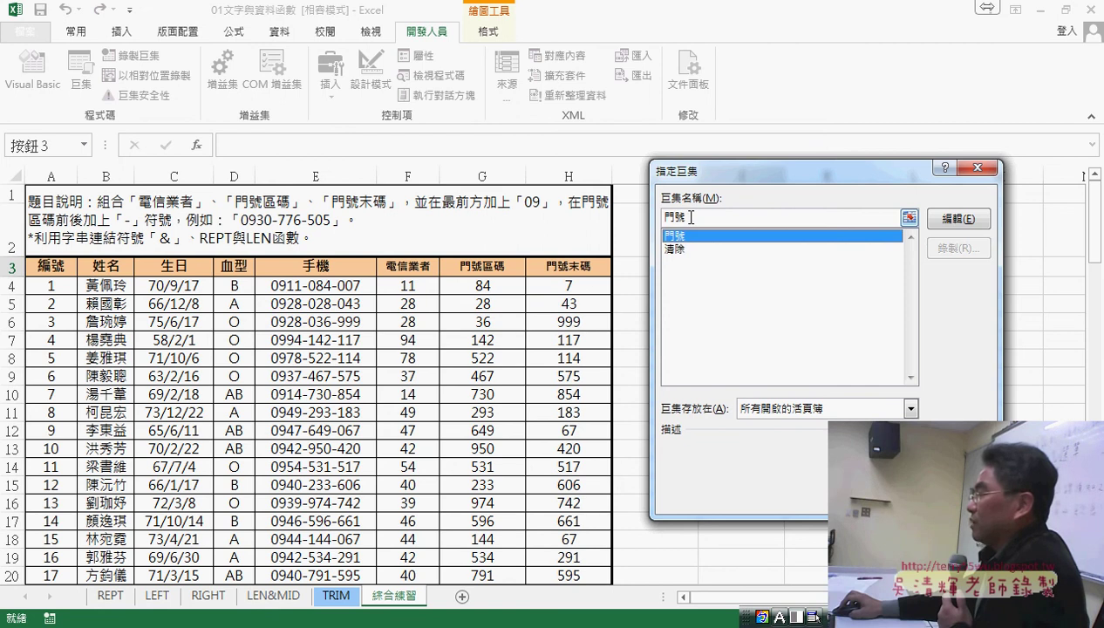
double_click(680, 217)
right_click(678, 220)
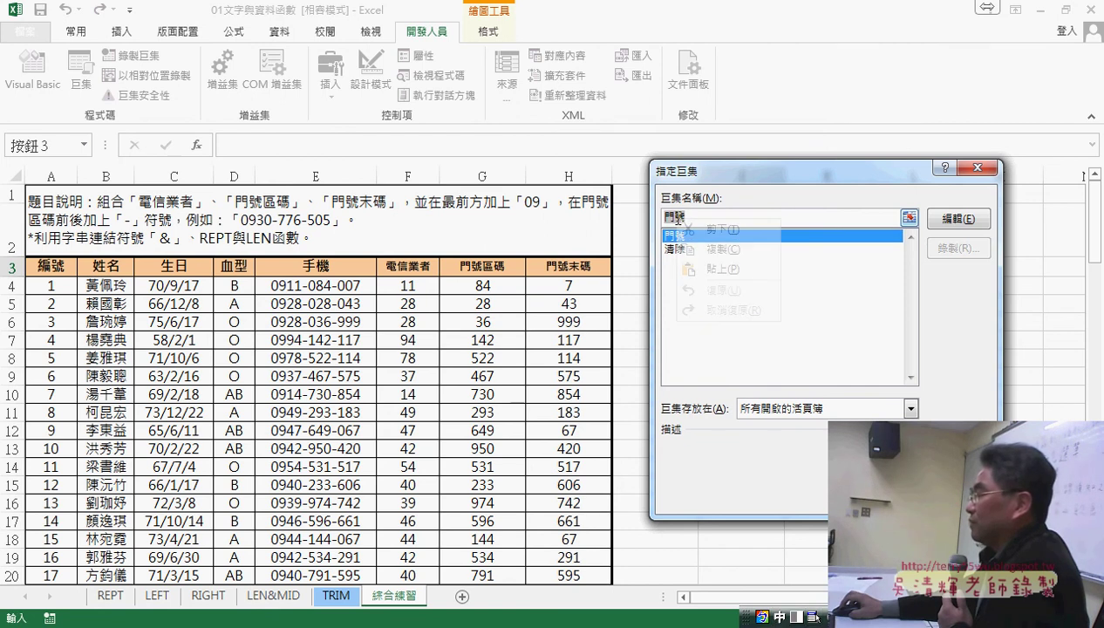
left_click(721, 251)
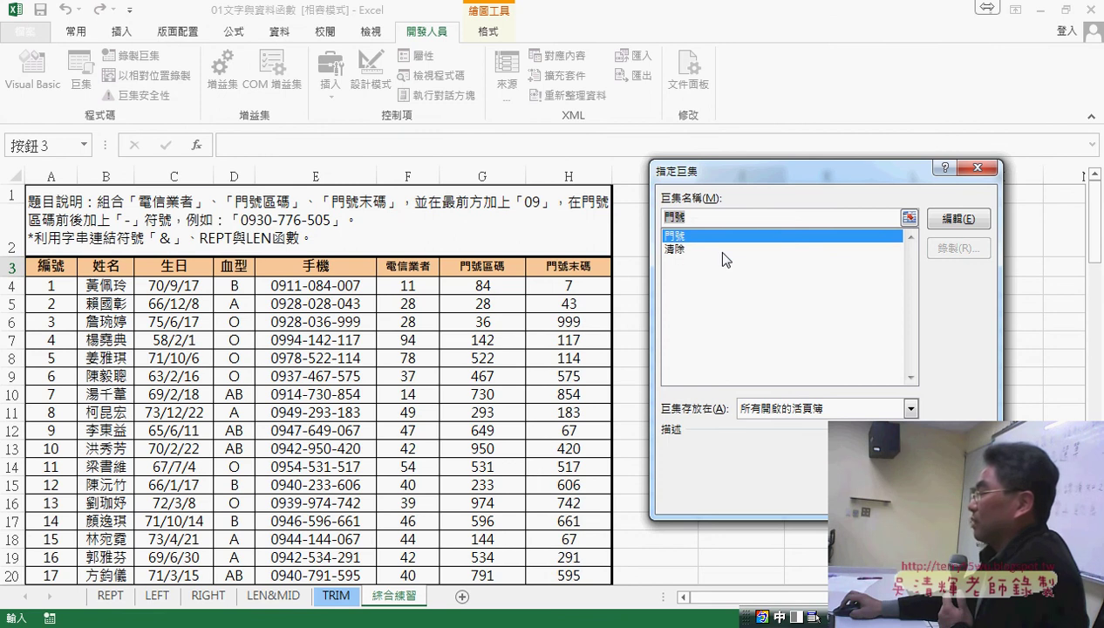
key("ctrl+space")
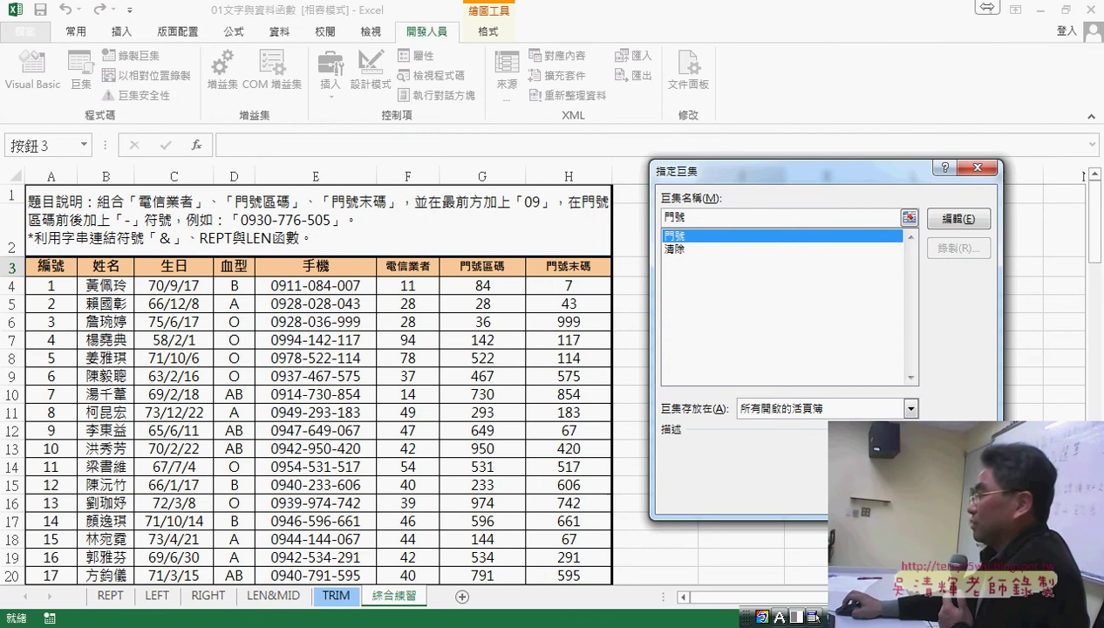
key("Return")
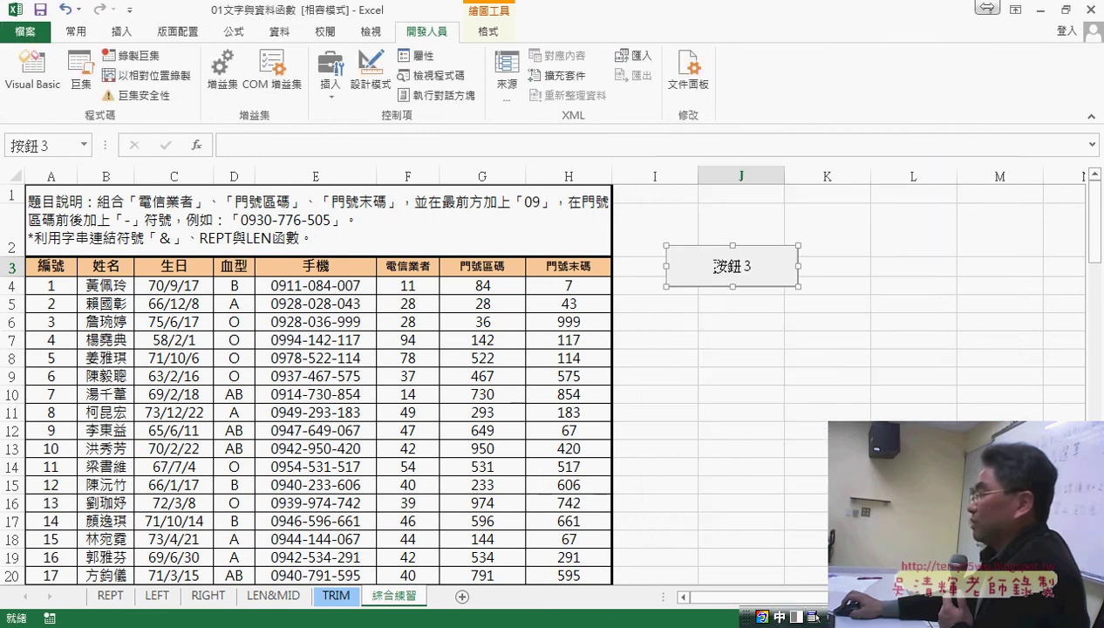
Change the button caption from 按鈕 3 to 門號.
left_click(776, 278)
key("BackSpace")
key("BackSpace")
key("BackSpace")
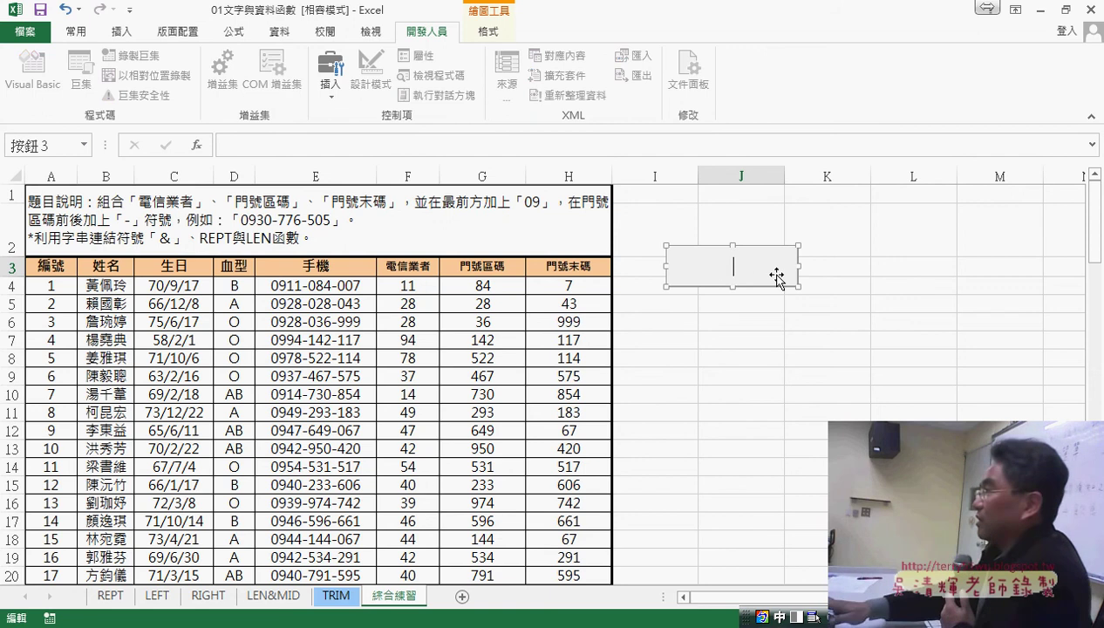
type("門號")
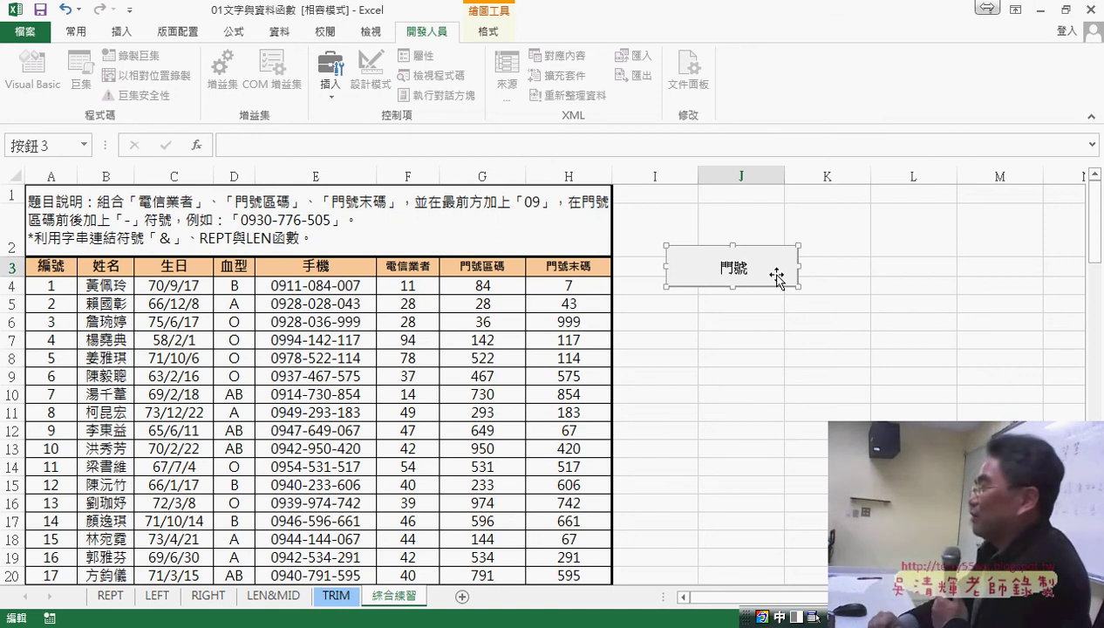
left_click(782, 338)
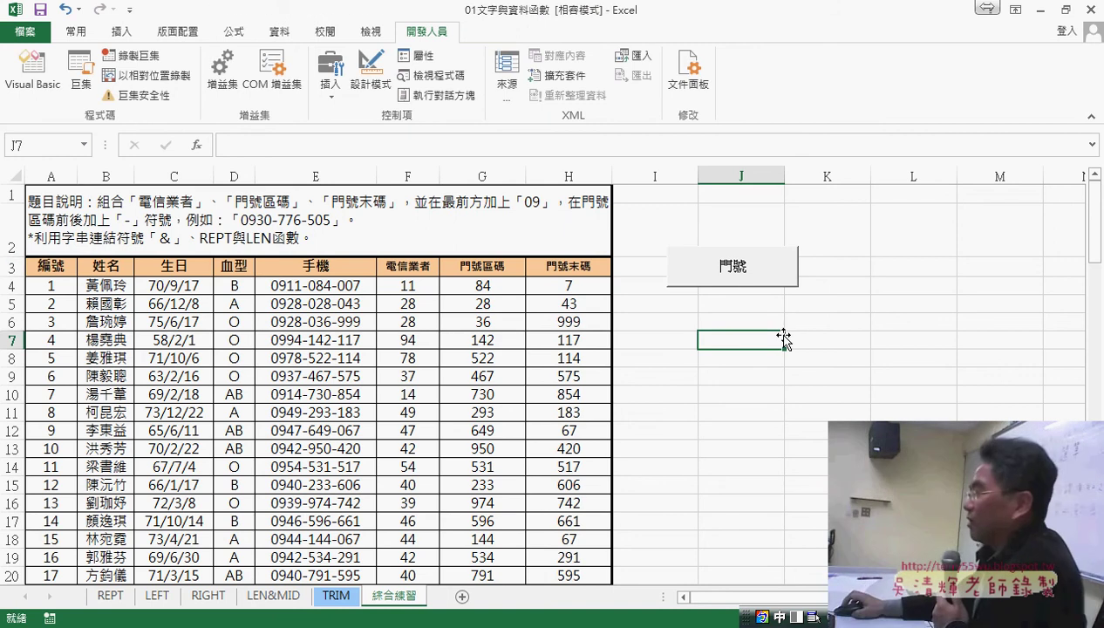
Check the 門號 button's shortcut menu, then select J6 to start a second button.
right_click(752, 273)
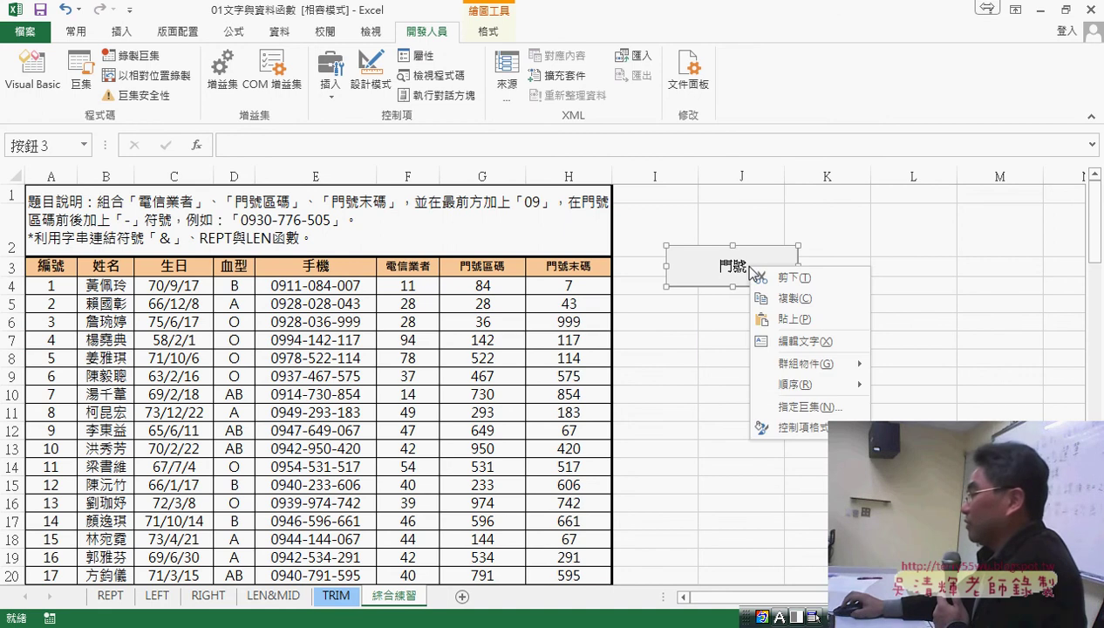
left_click(723, 267)
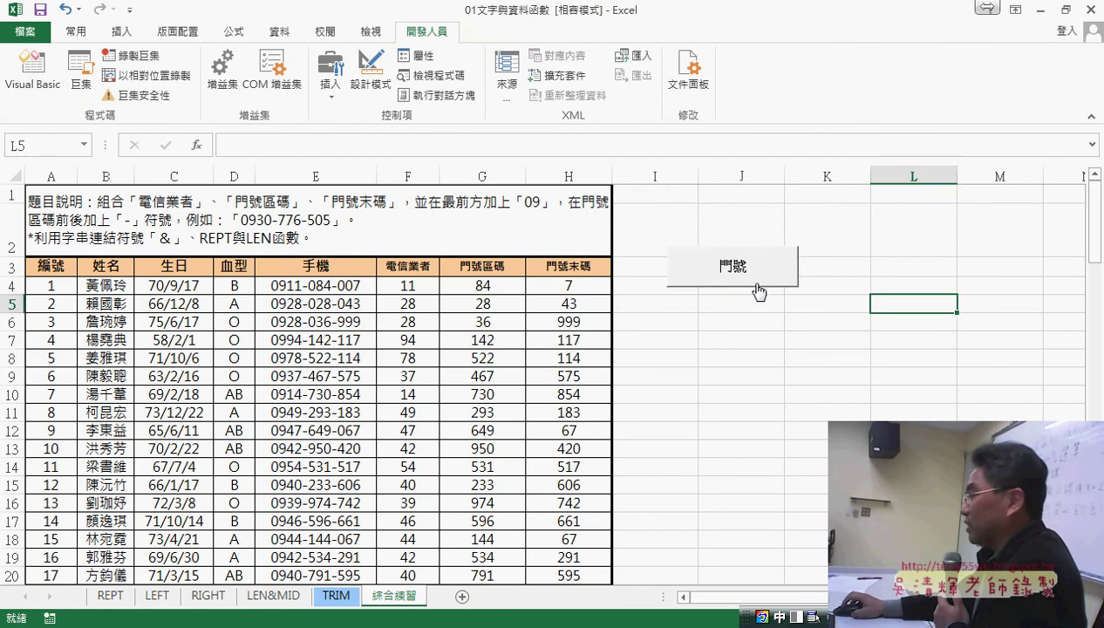
right_click(743, 276)
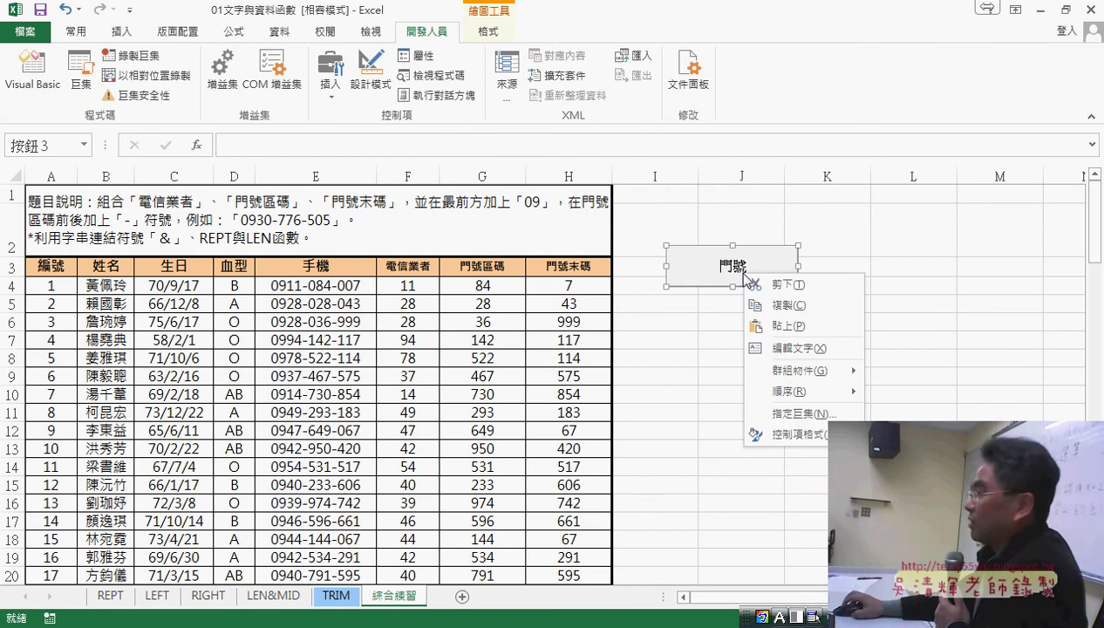
left_click(724, 276)
left_click(706, 325)
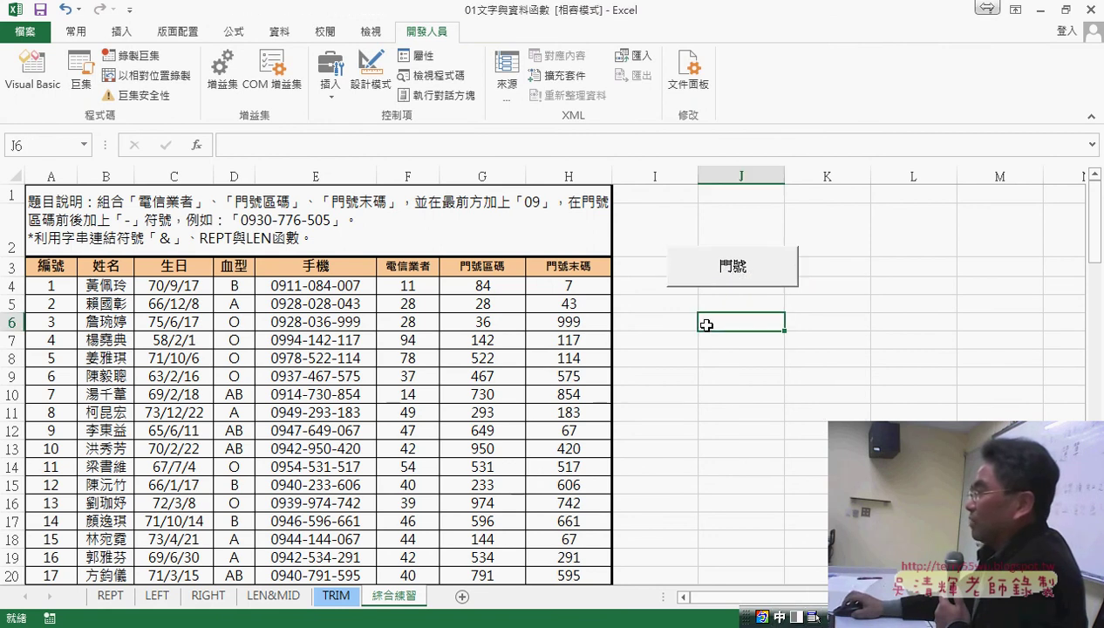
left_click(329, 92)
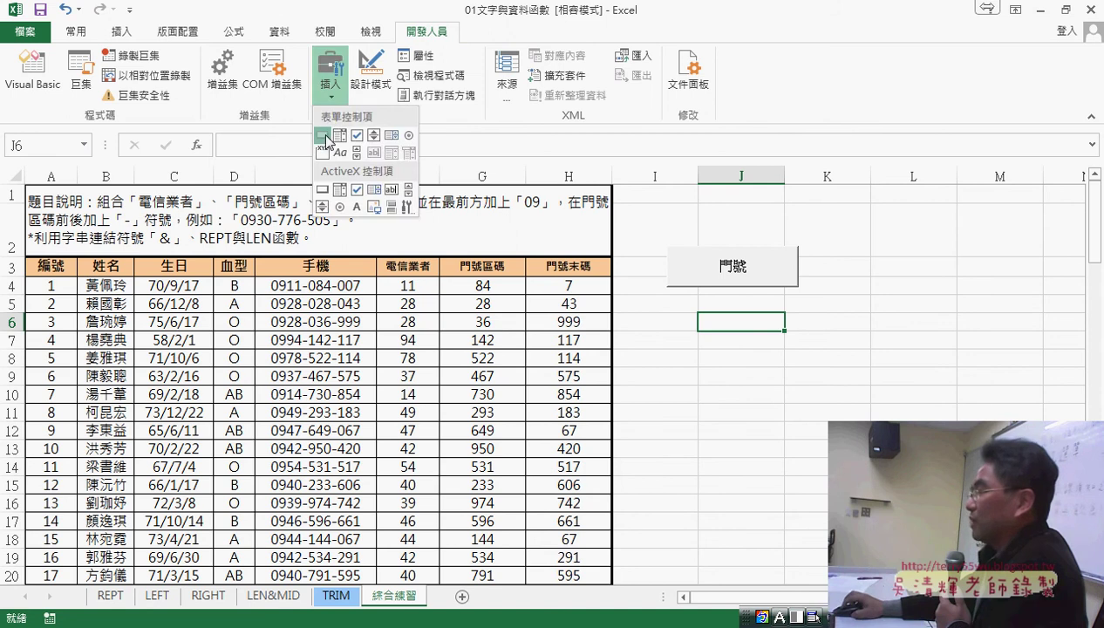
Draw a second button at J6 and assign it the 清除 macro.
left_click(319, 141)
left_click_drag(667, 299, 799, 351)
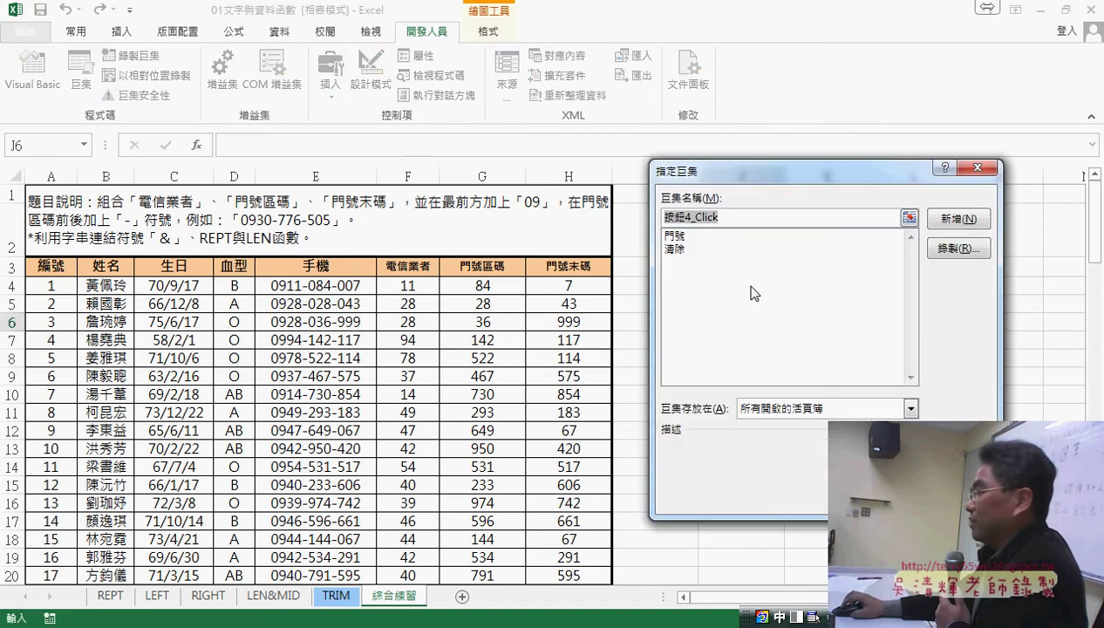
left_click(685, 251)
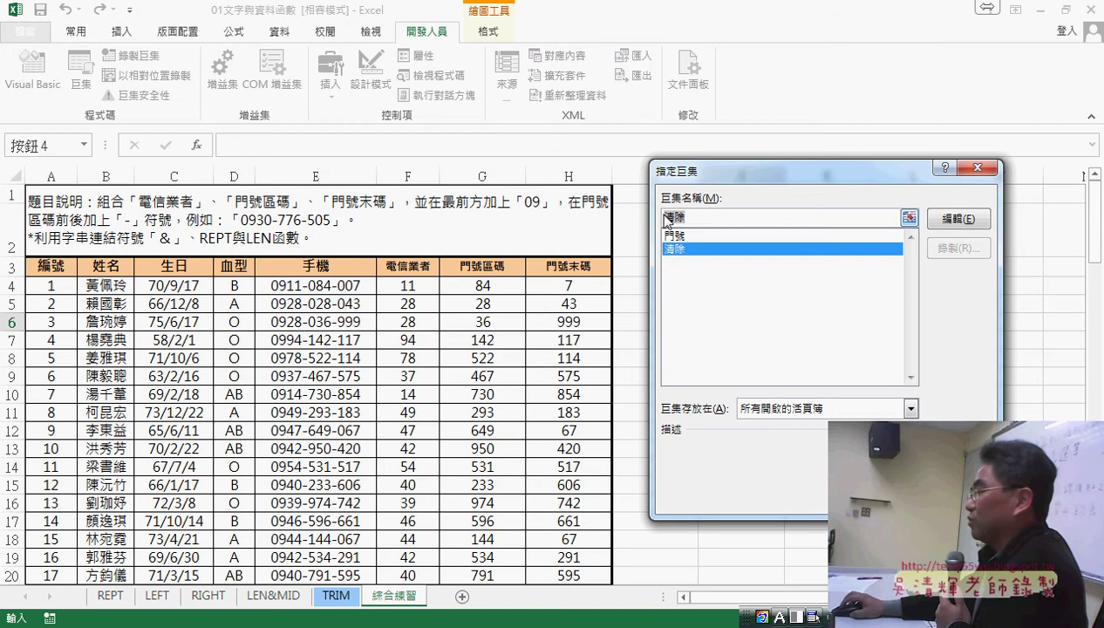
right_click(670, 218)
left_click(699, 248)
key("Return")
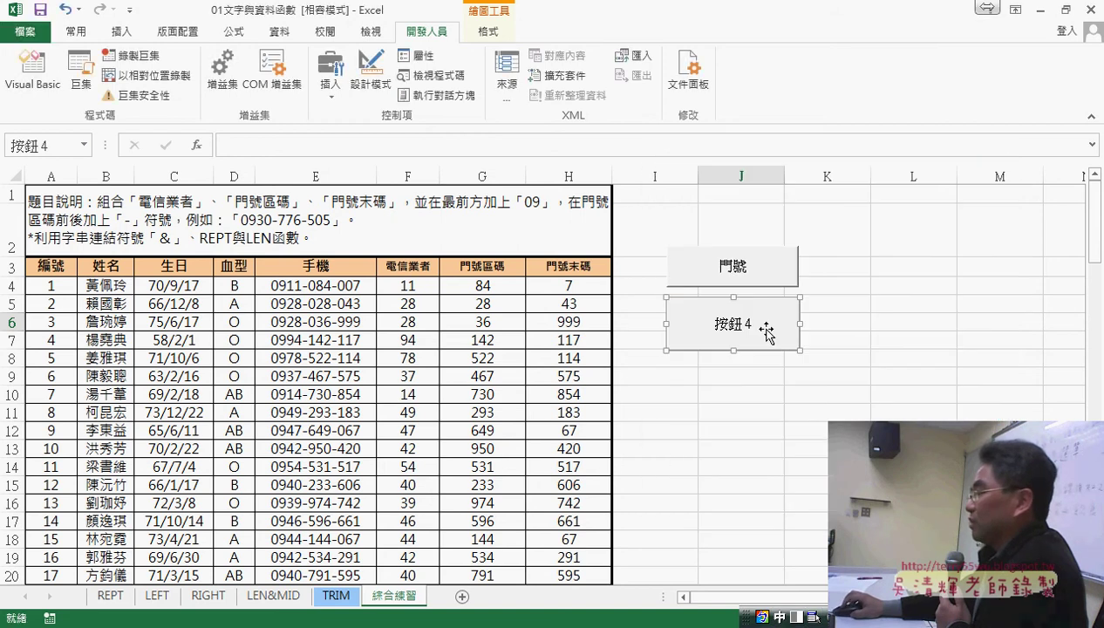
Replace the caption 按鈕 4 with 清除.
left_click(717, 325)
key("Delete")
key("Delete")
key("Delete")
key("Delete")
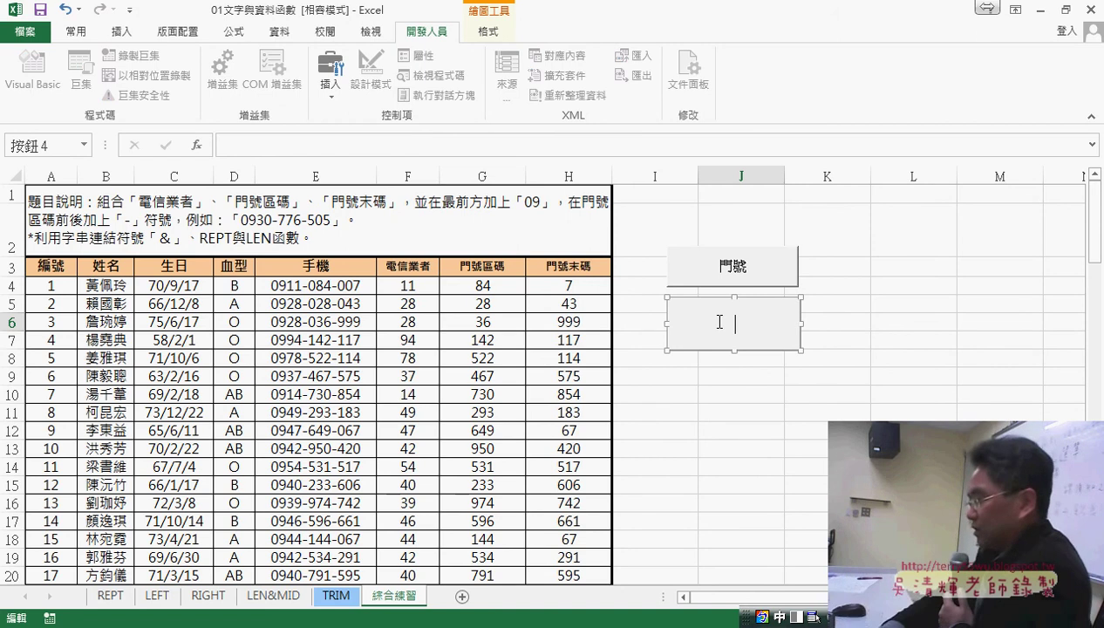
key("ctrl+v")
left_click(942, 375)
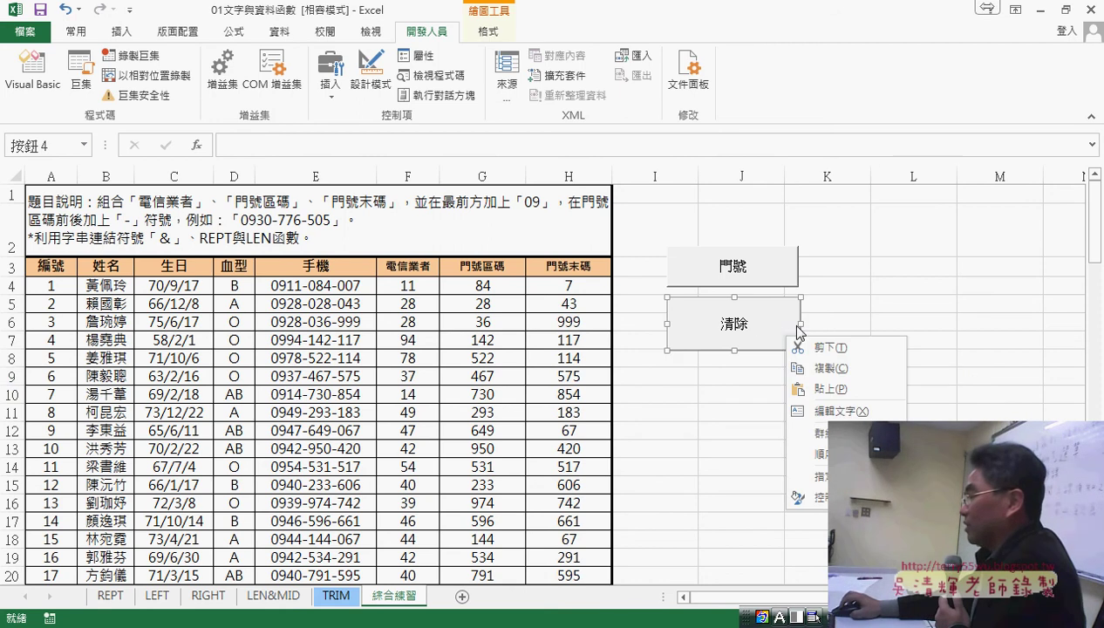
Shorten the 清除 button to match the 門號 button's height.
left_click(755, 325)
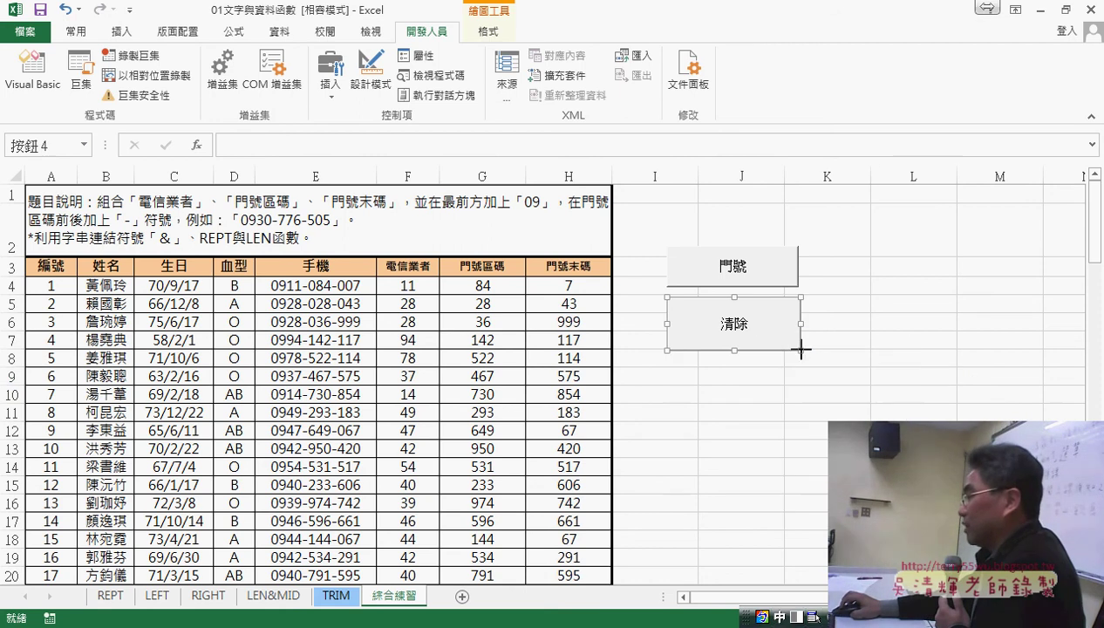
left_click_drag(801, 349, 797, 333)
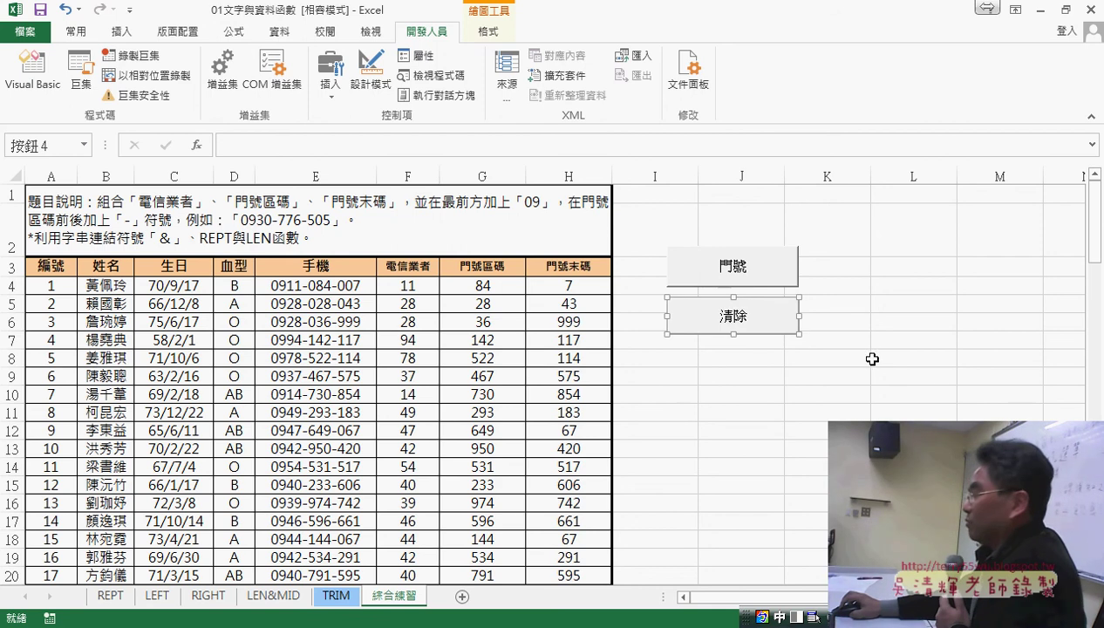
left_click_drag(796, 330, 802, 338)
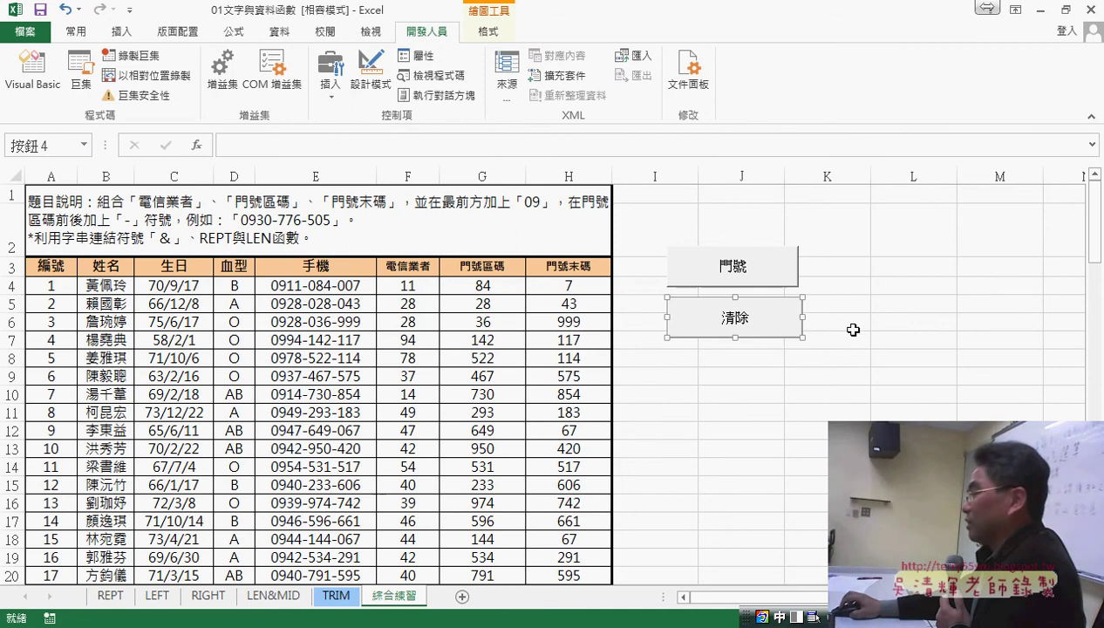
Remove the 清除 button and paste a copy of 門號 directly below the original.
right_click(796, 314)
left_click(816, 455)
left_click(768, 270, "ctrl")
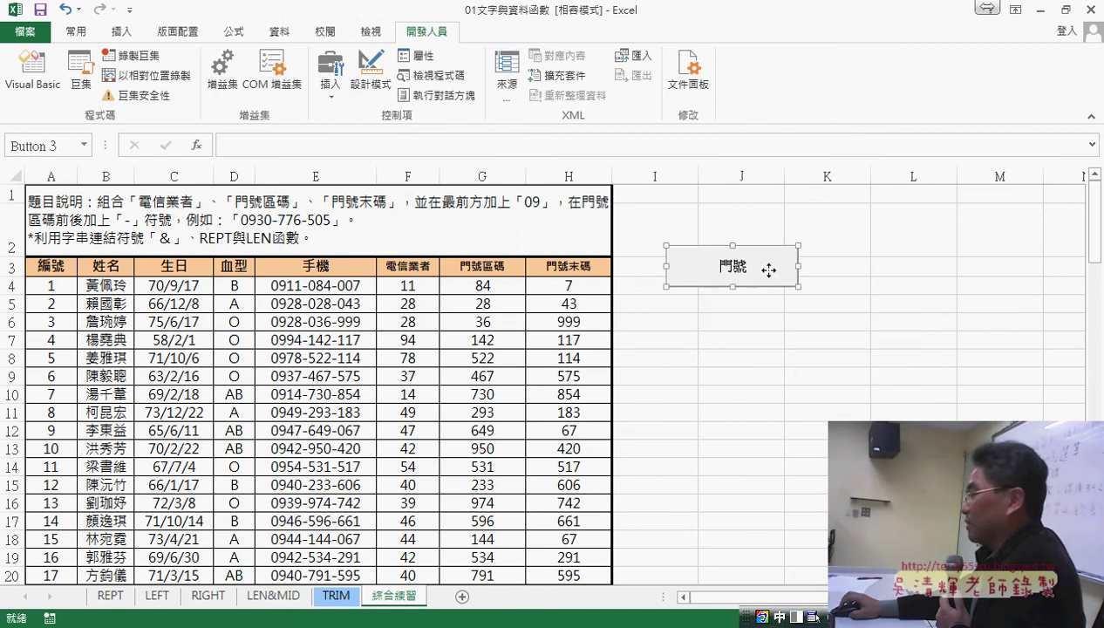
right_click(748, 274)
left_click(785, 300)
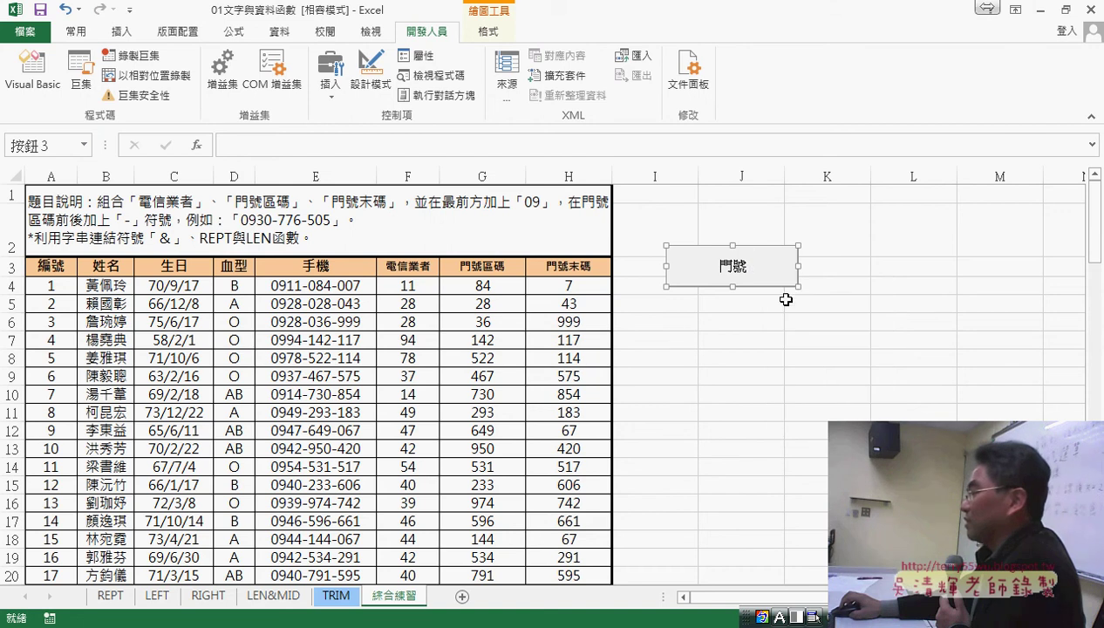
left_click(686, 306)
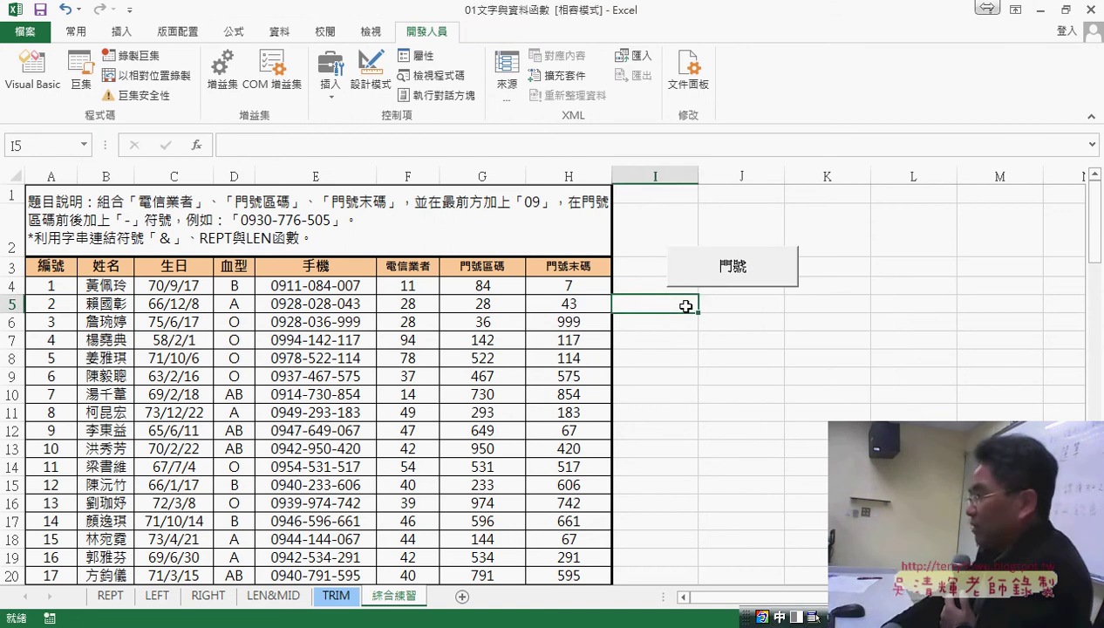
key("ctrl+v")
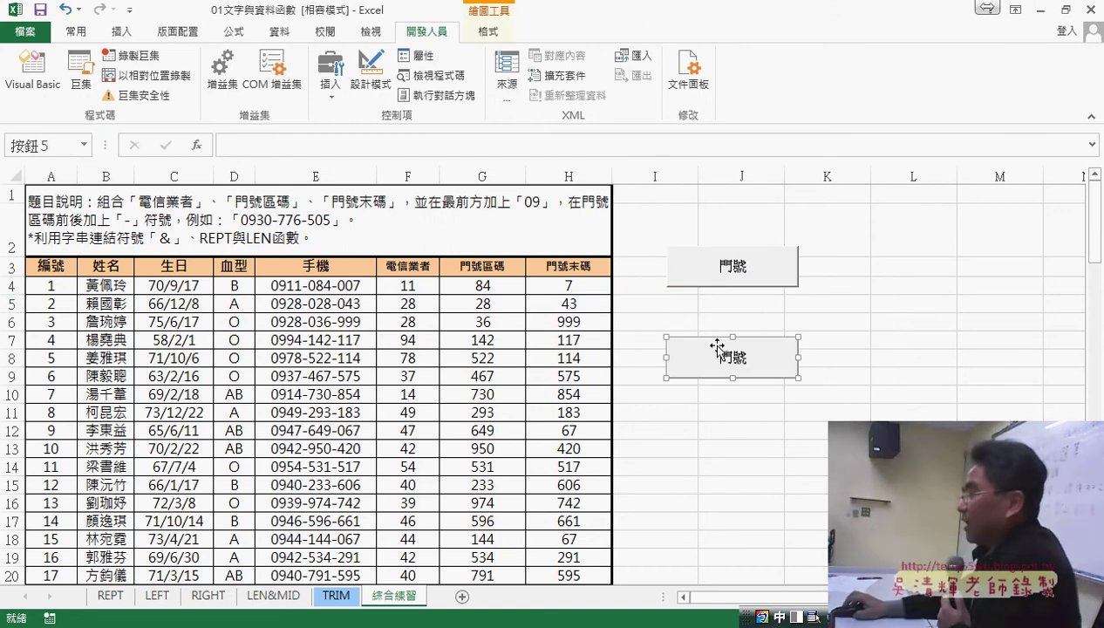
left_click_drag(717, 347, 716, 301)
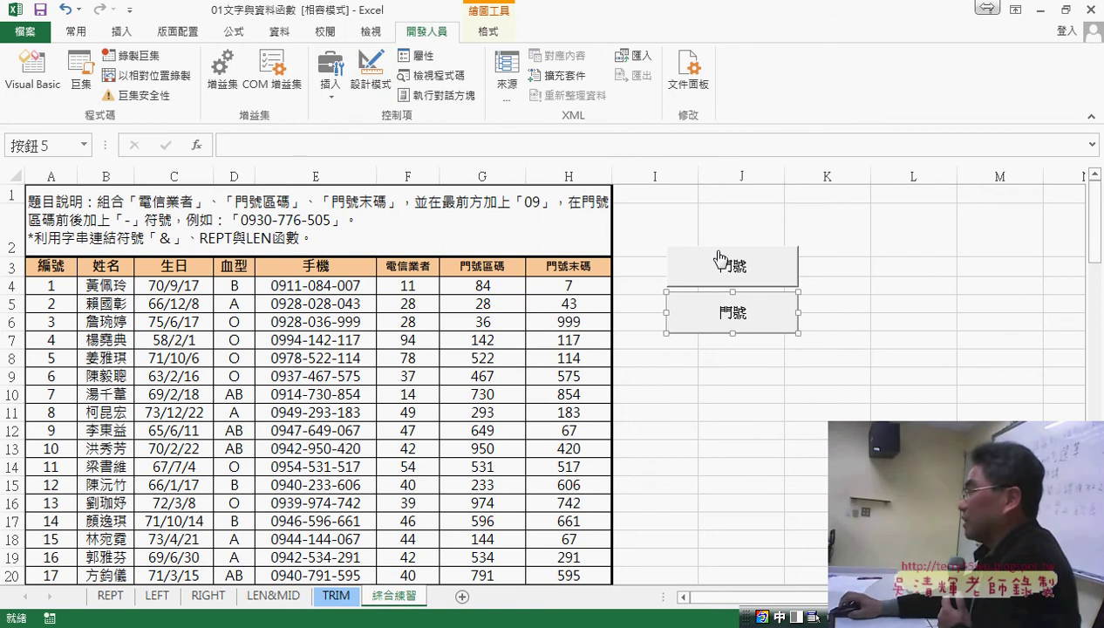
Assign the 清除 macro to the duplicate button and relabel it 清除.
right_click(763, 317)
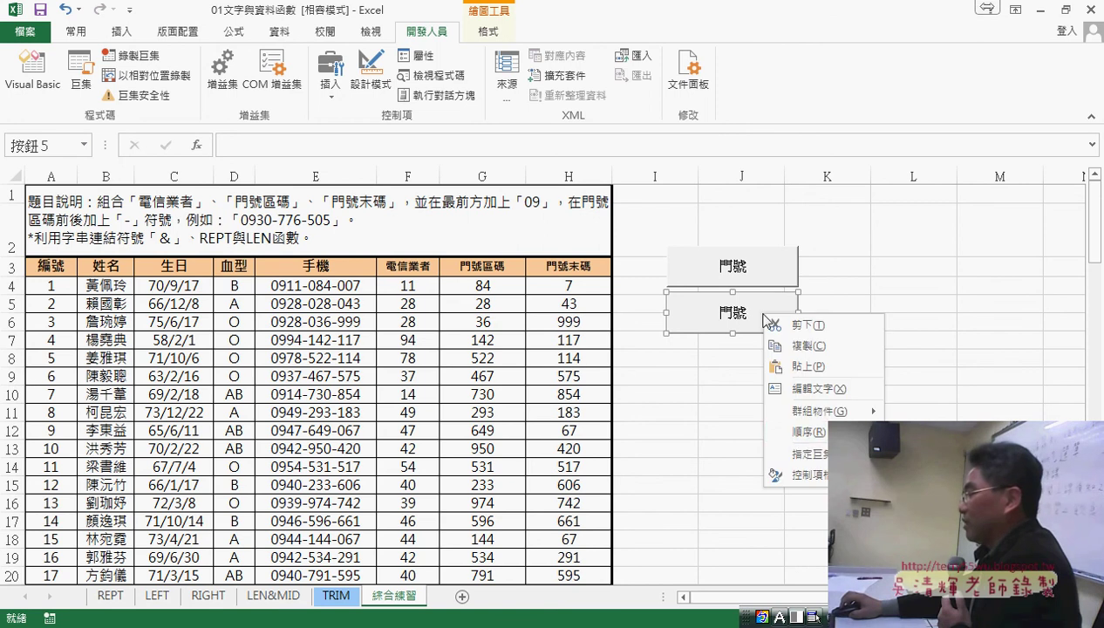
left_click(800, 460)
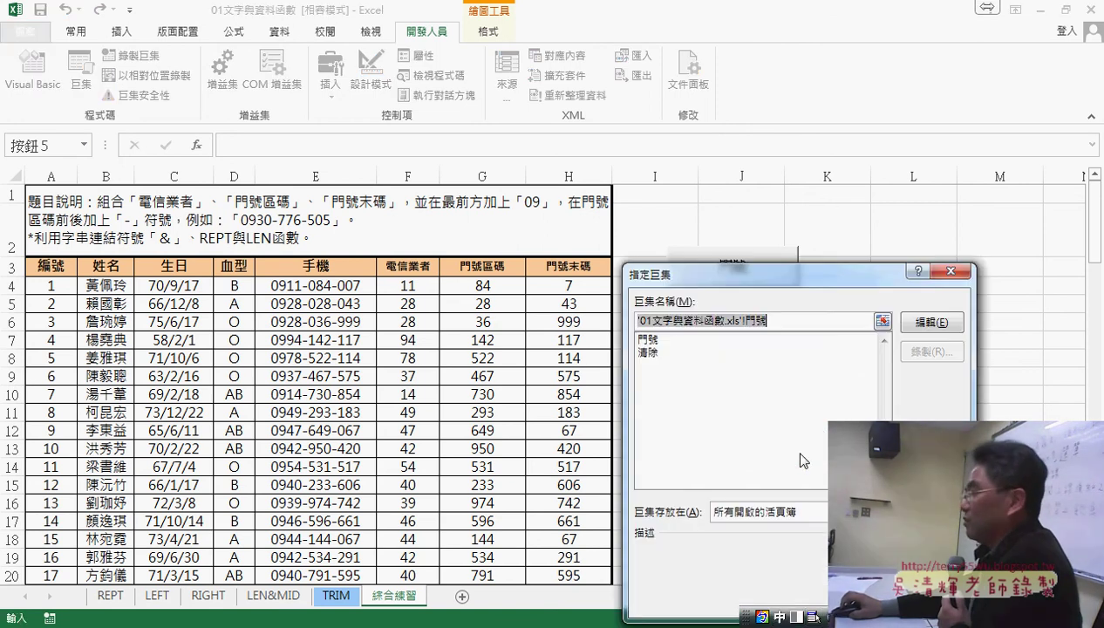
left_click(671, 352)
left_click_drag(682, 325, 621, 324)
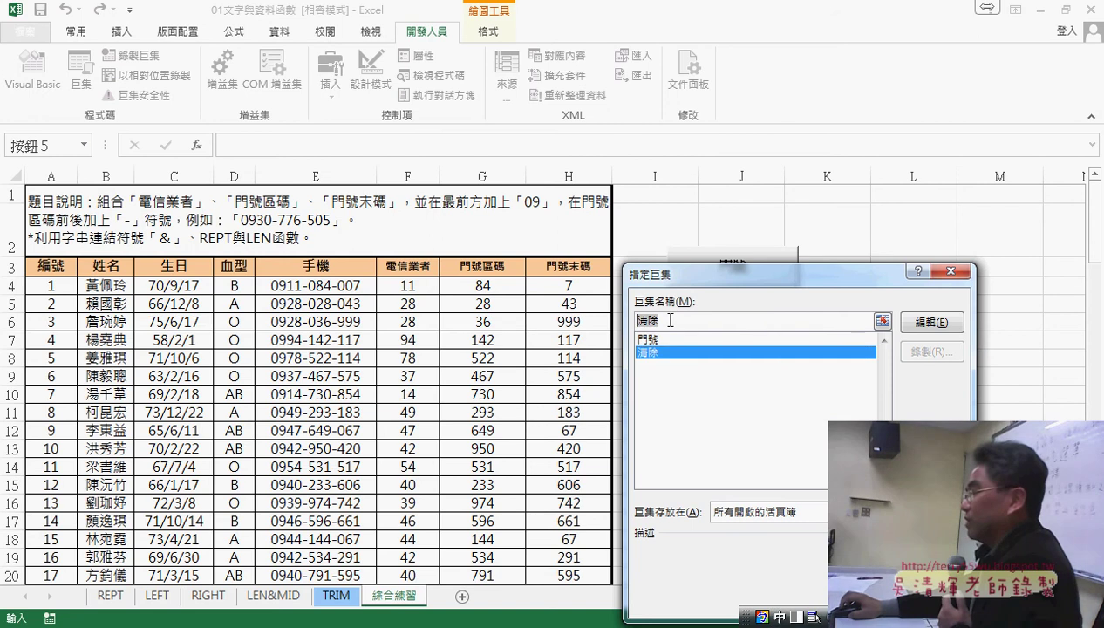
right_click(661, 312)
left_click(700, 353)
key("Escape")
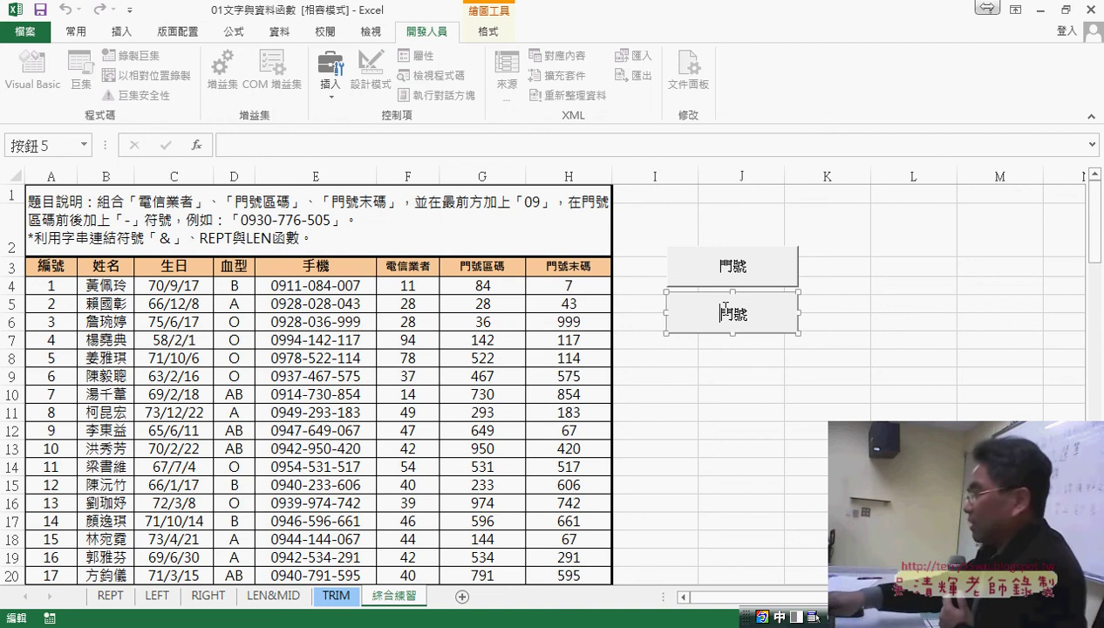
key("BackSpace")
key("BackSpace")
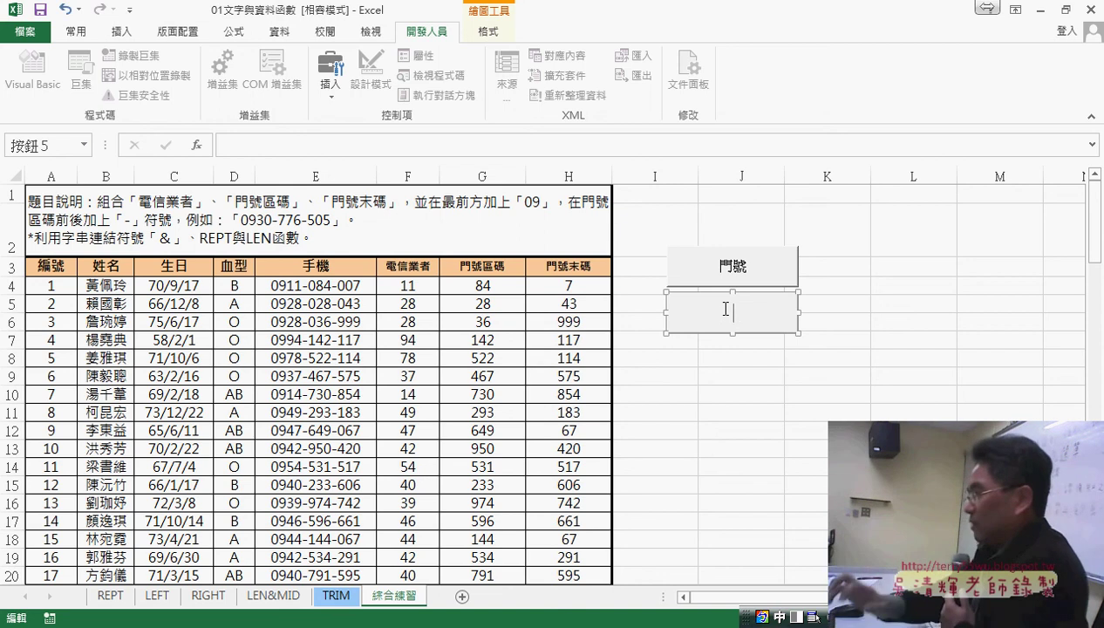
key("ctrl+v")
Alternate the 清除 and 門號 buttons, ending with the 手機 phone numbers cleared.
left_click(880, 387)
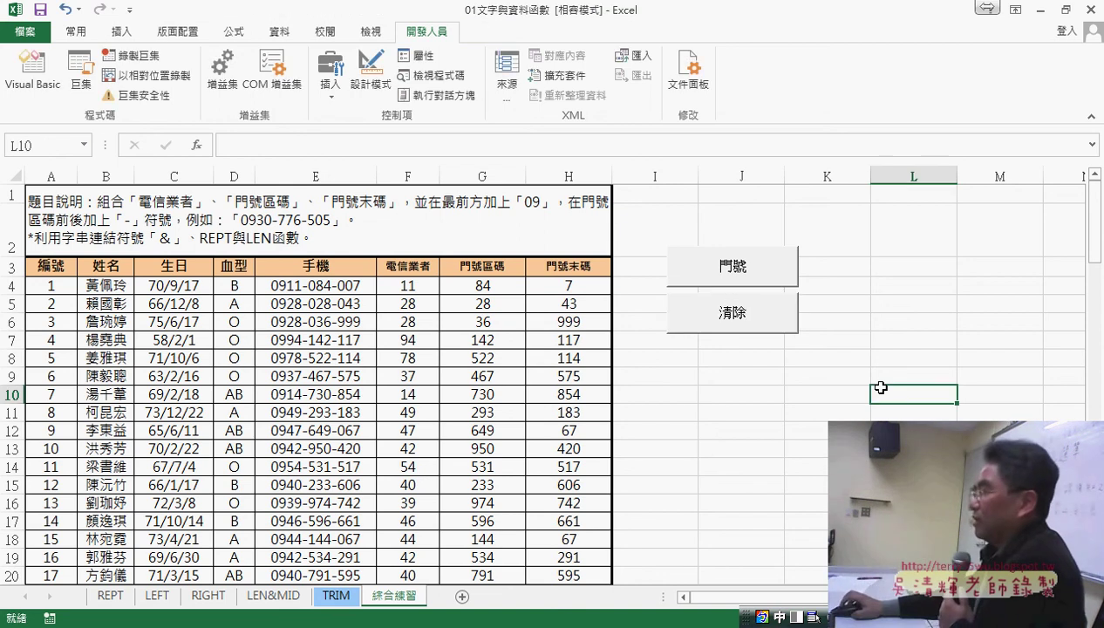
left_click(766, 331)
left_click(764, 275)
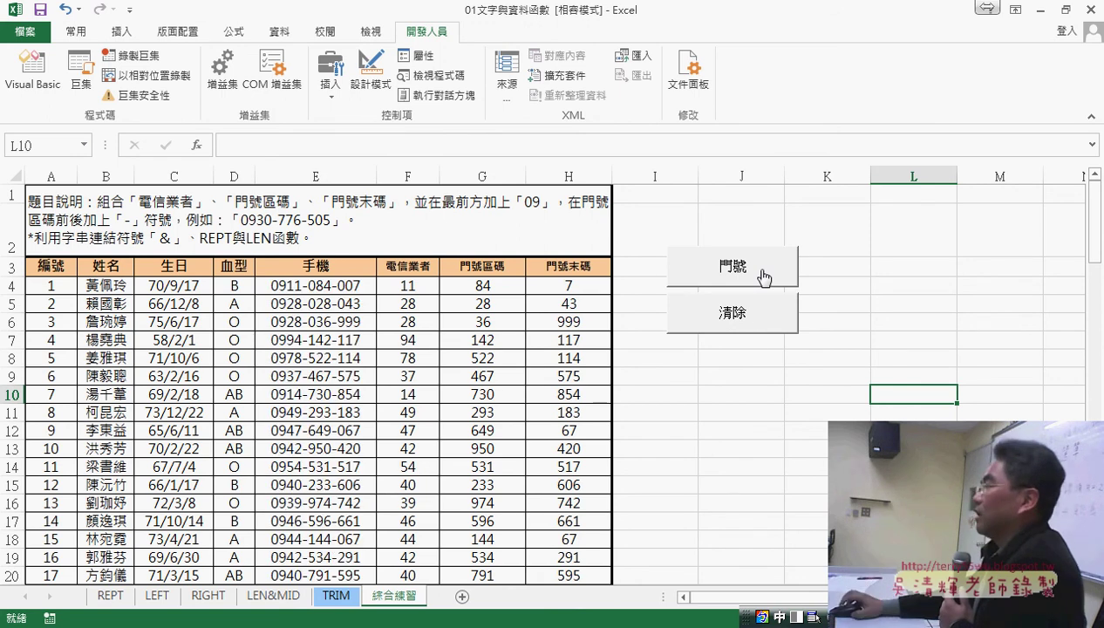
left_click(761, 330)
left_click(751, 284)
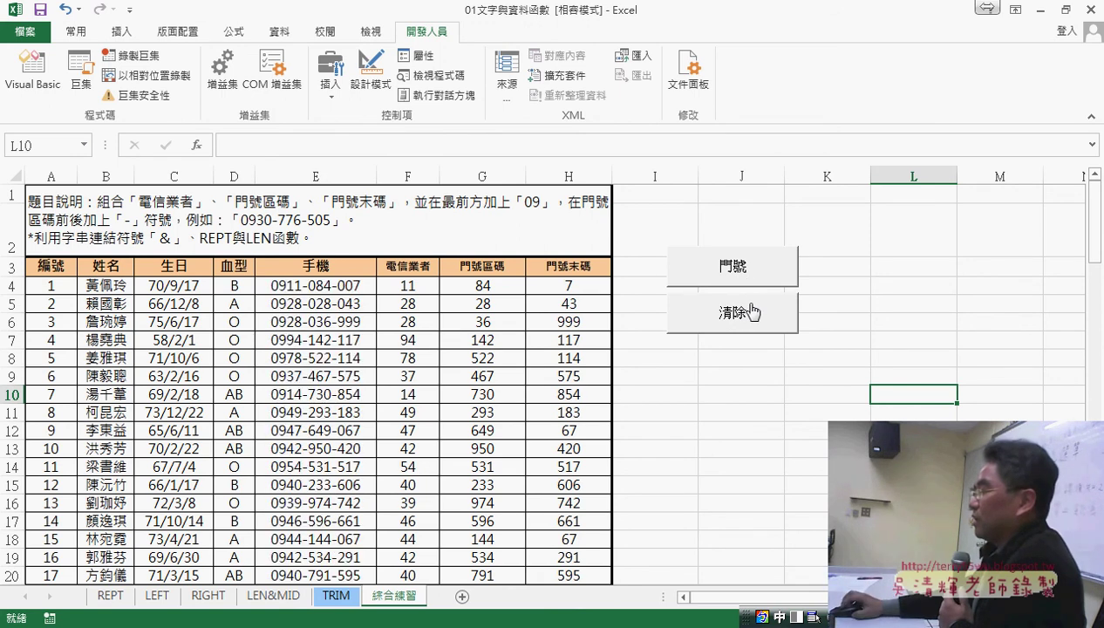
left_click(759, 312)
left_click(748, 270)
left_click(743, 316)
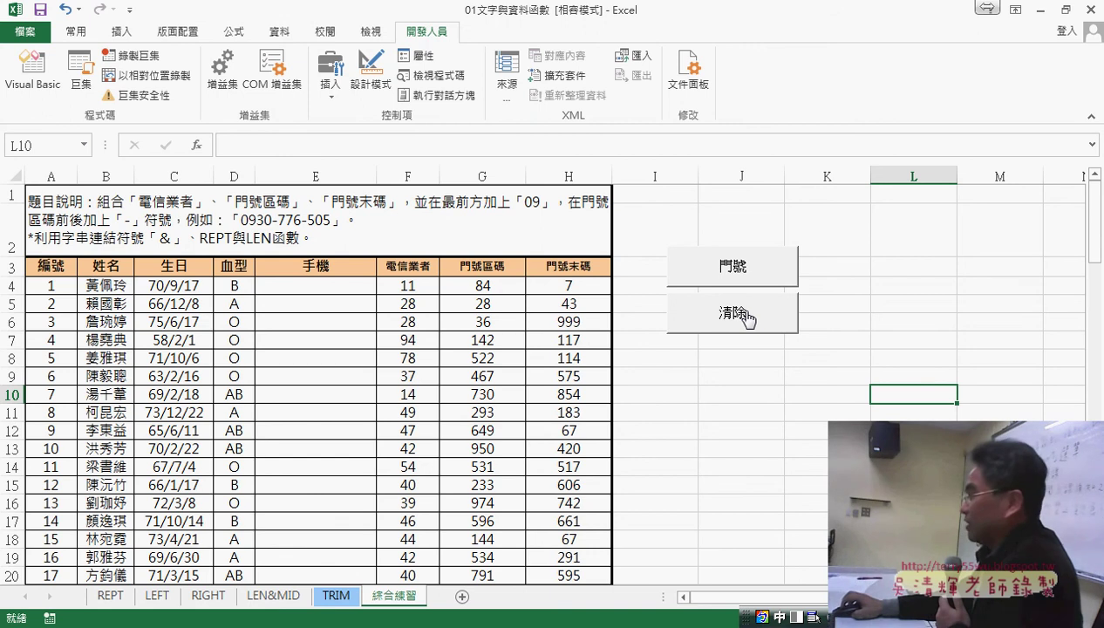
Select the 門號 button through its shortcut menu.
left_click_drag(791, 597, 865, 597)
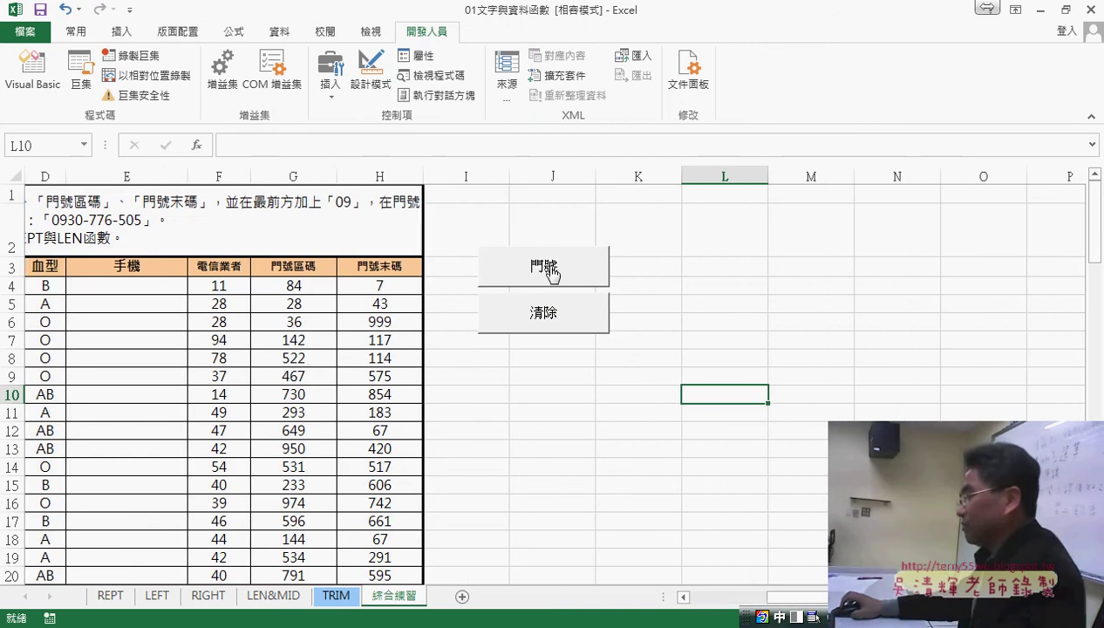
right_click(551, 267)
left_click(534, 317)
Delete both buttons and draw a small smiley face shape right of the table.
left_click(519, 305, "ctrl")
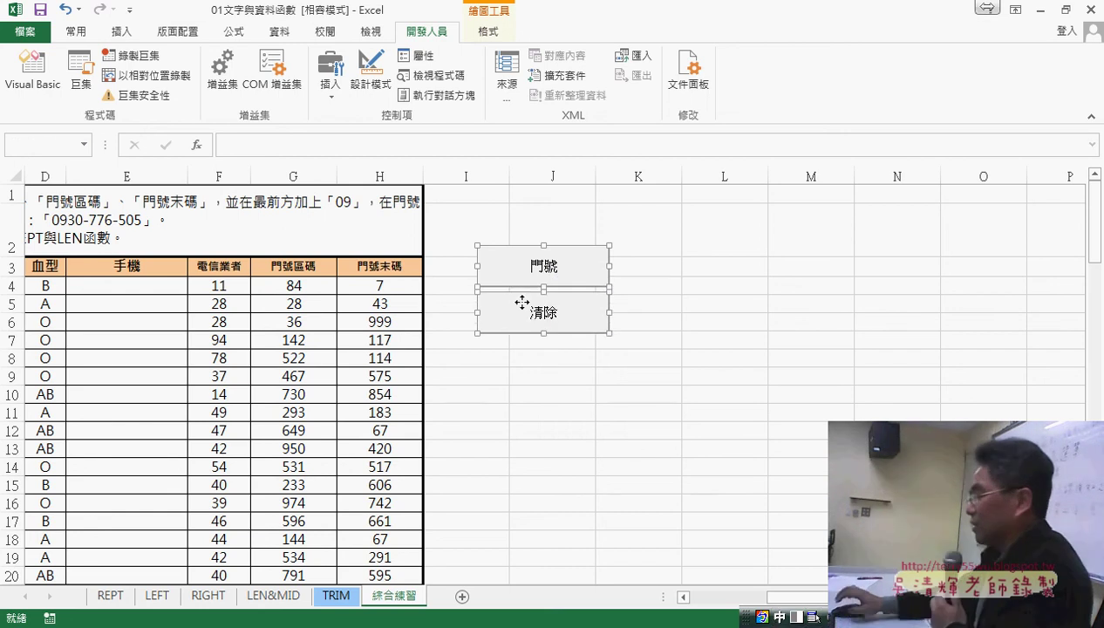
key("Delete")
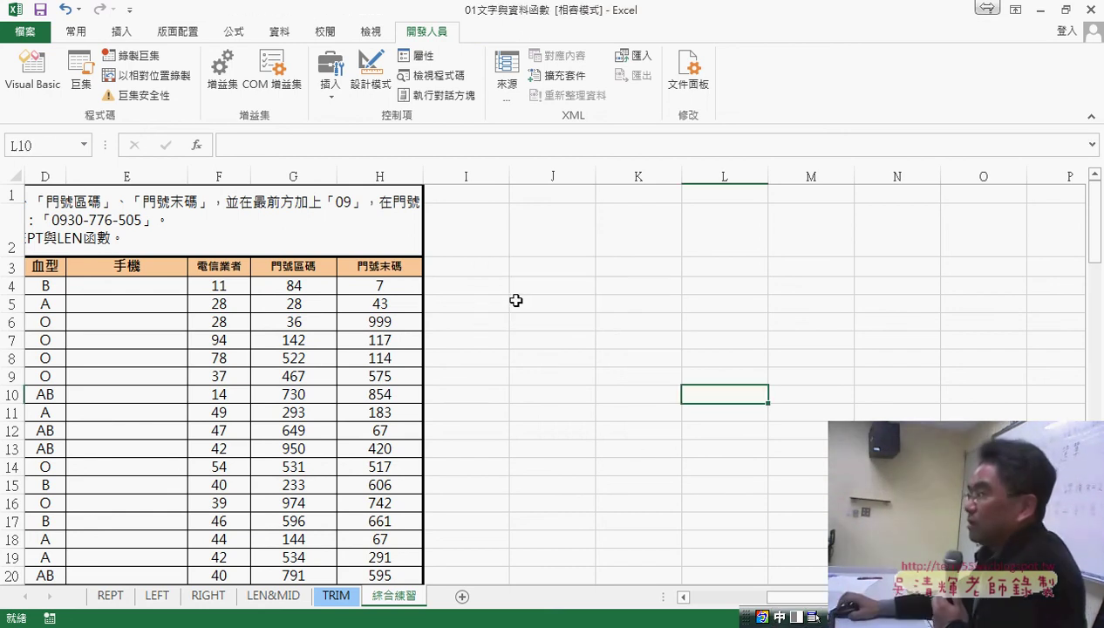
left_click(131, 39)
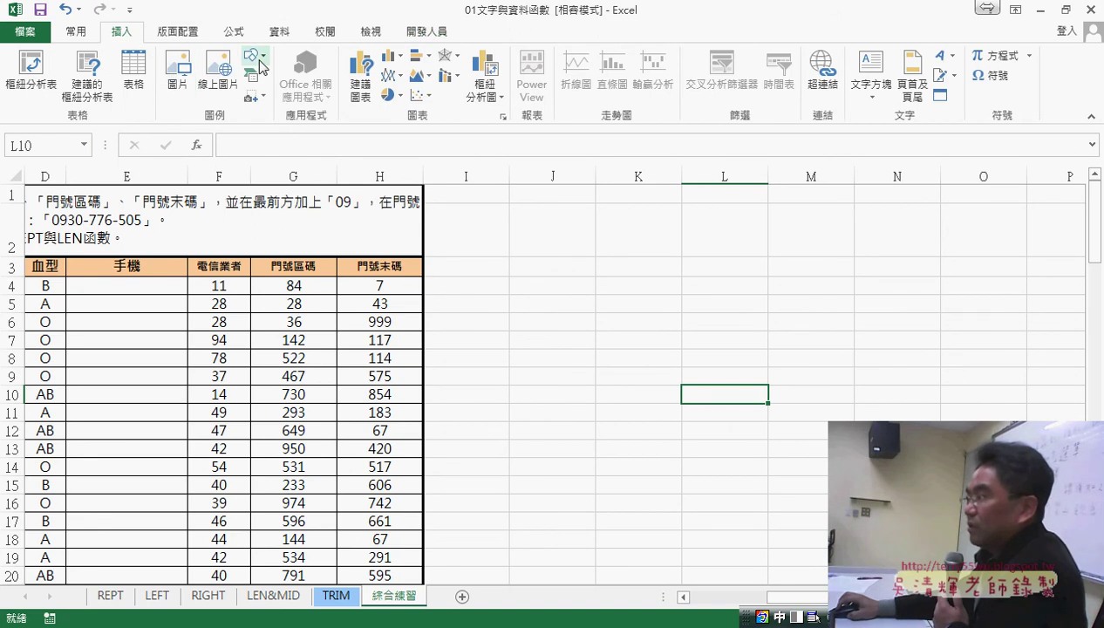
left_click(261, 67)
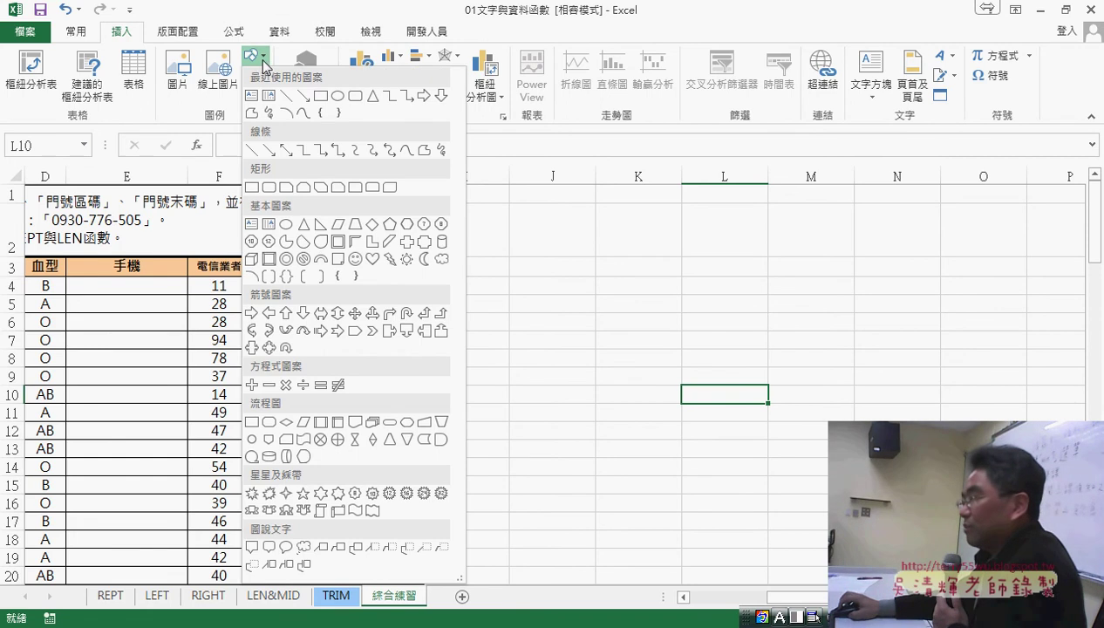
left_click(355, 259)
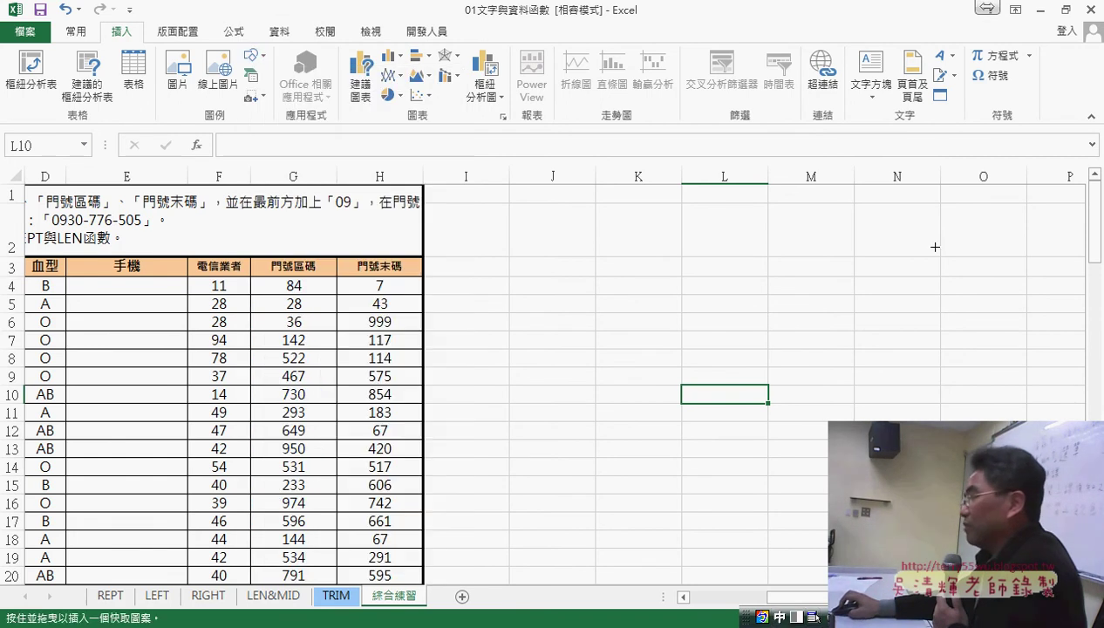
left_click_drag(934, 246, 964, 276)
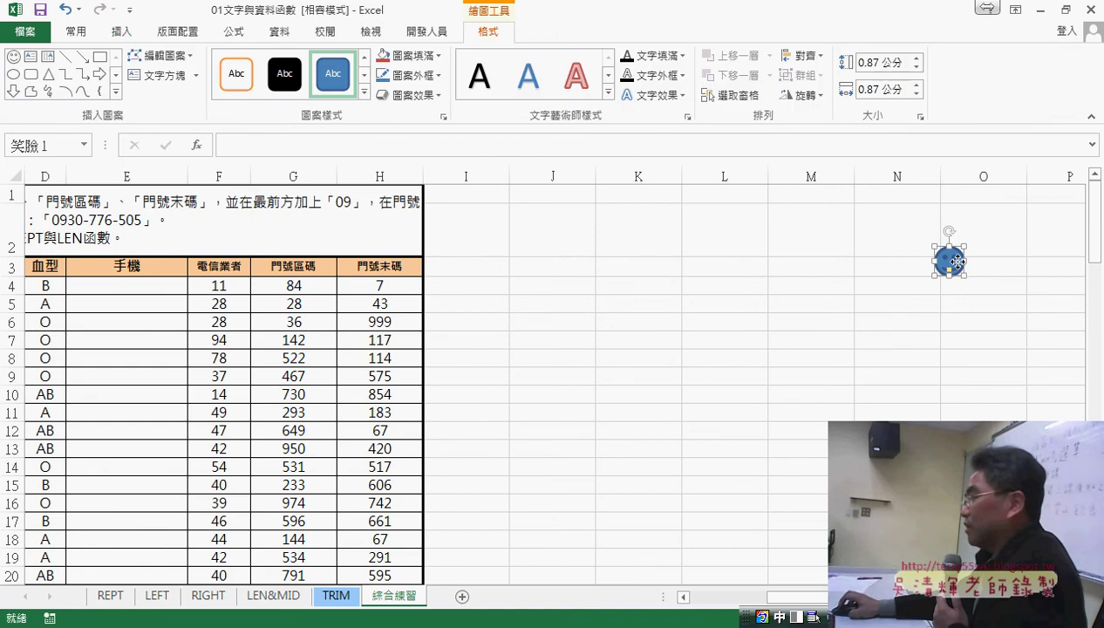
Give the smiley shape a light green style.
right_click(957, 262)
left_click(365, 95)
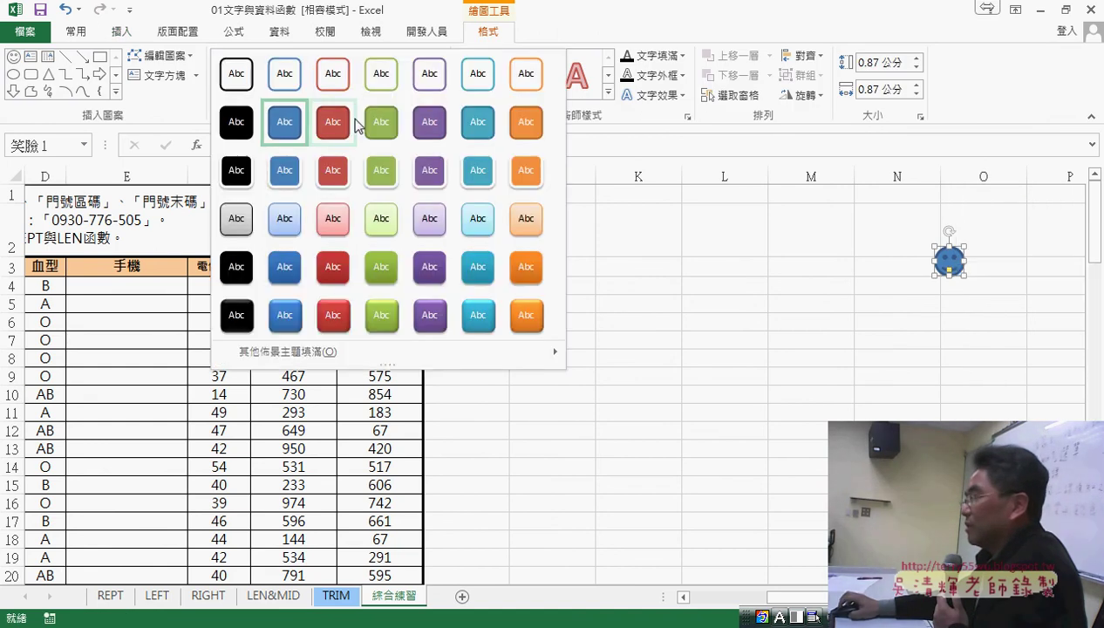
left_click(386, 215)
Assign the 門號 macro to the smiley shape.
right_click(949, 260)
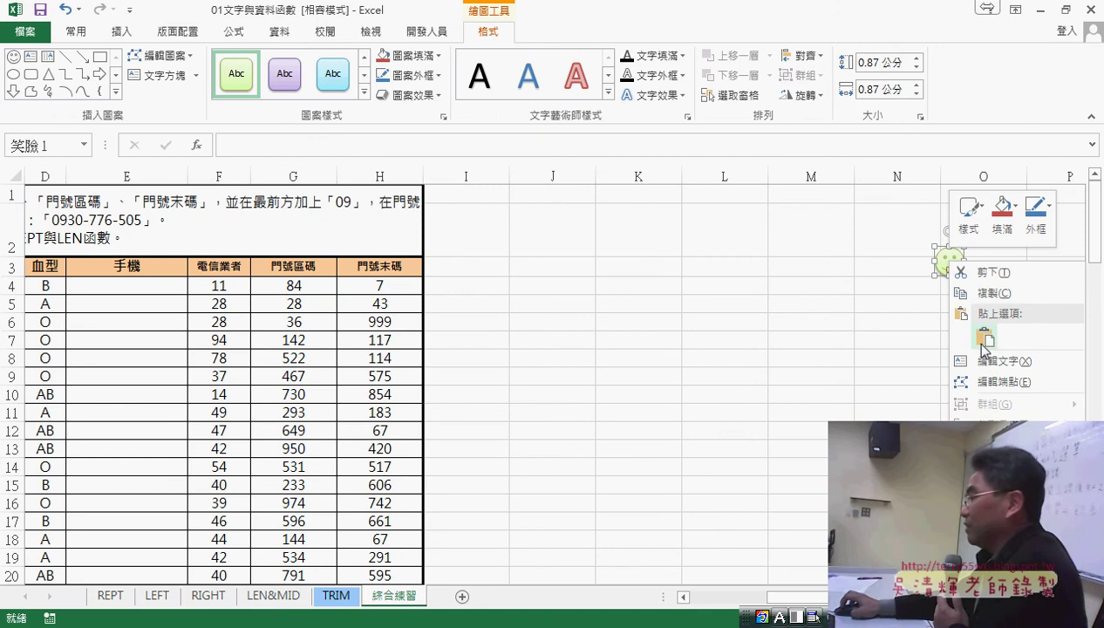
left_click(994, 446)
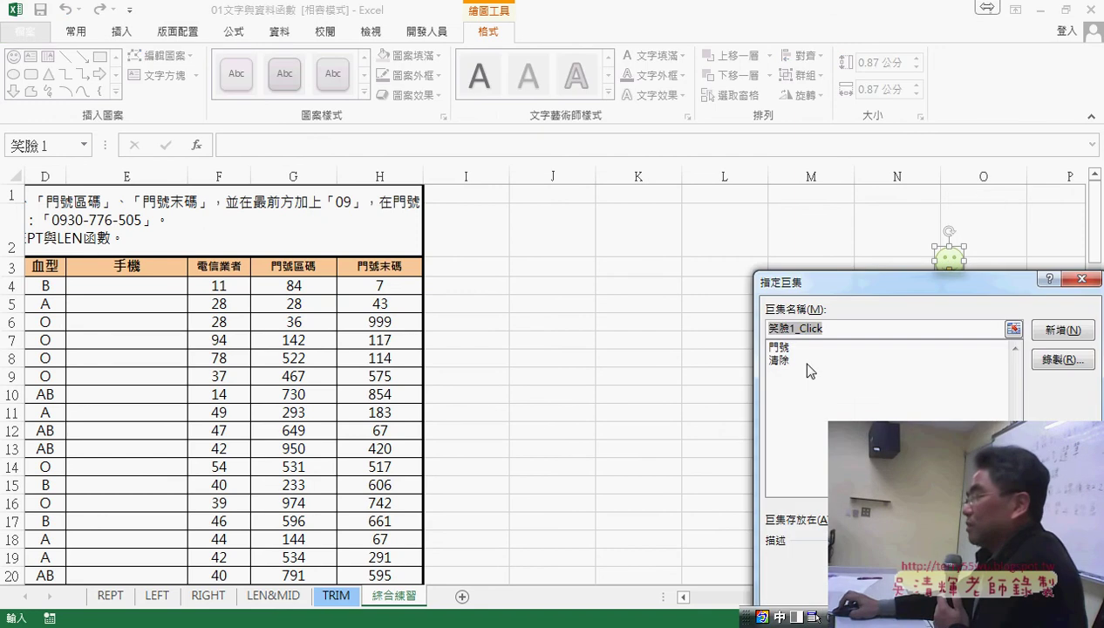
left_click(780, 347)
left_click(994, 600)
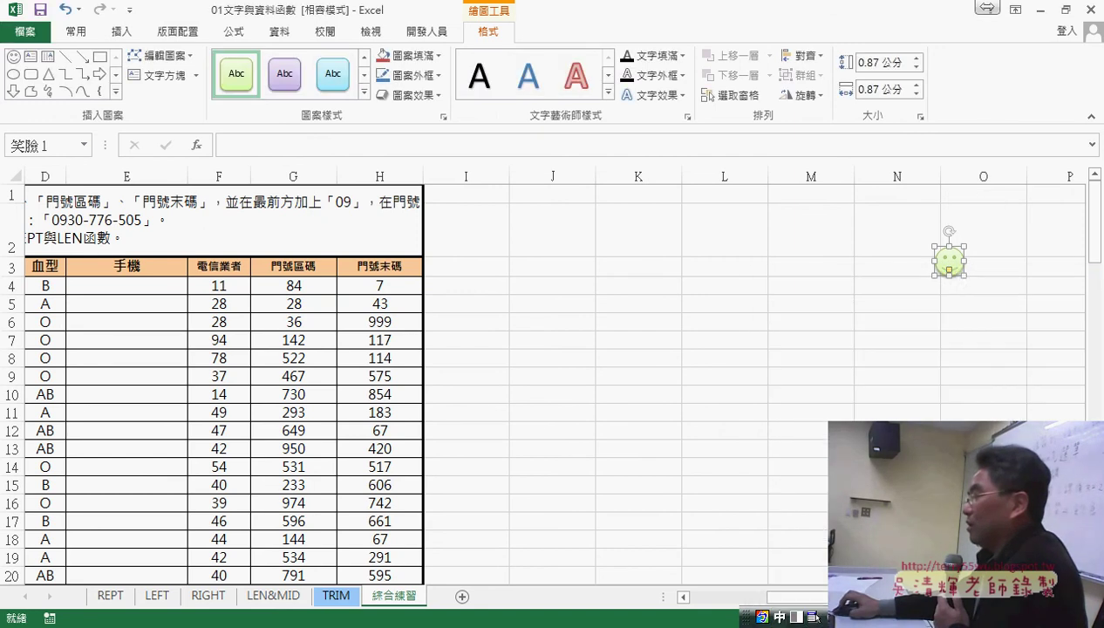
left_click(973, 355)
Draw a multiply-sign X shape below the smiley and give it a light-red style.
left_click(129, 33)
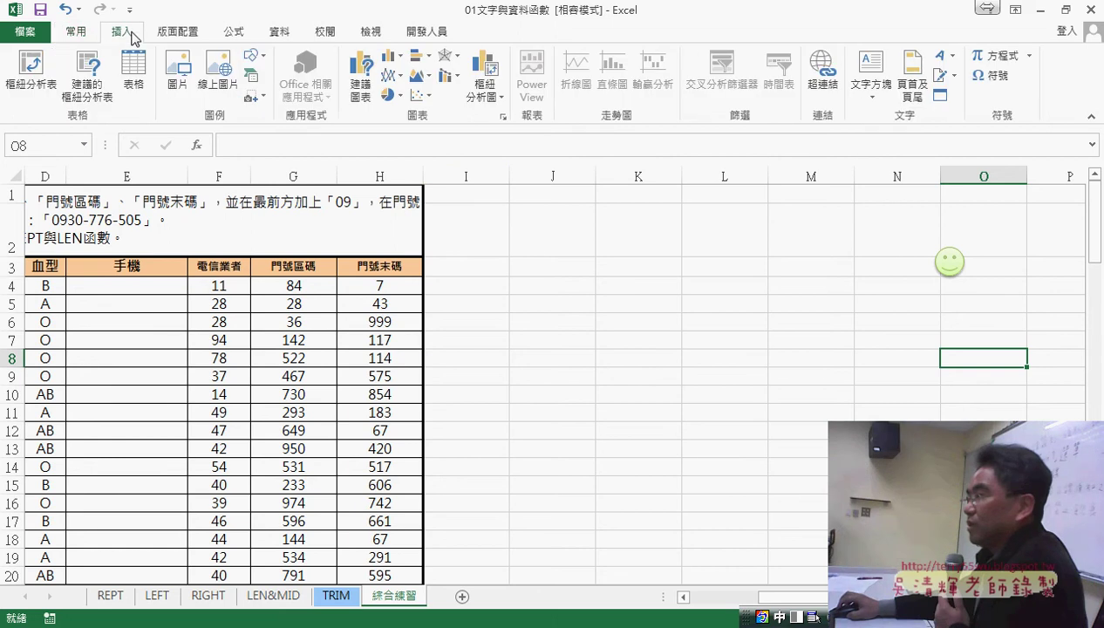
left_click(254, 57)
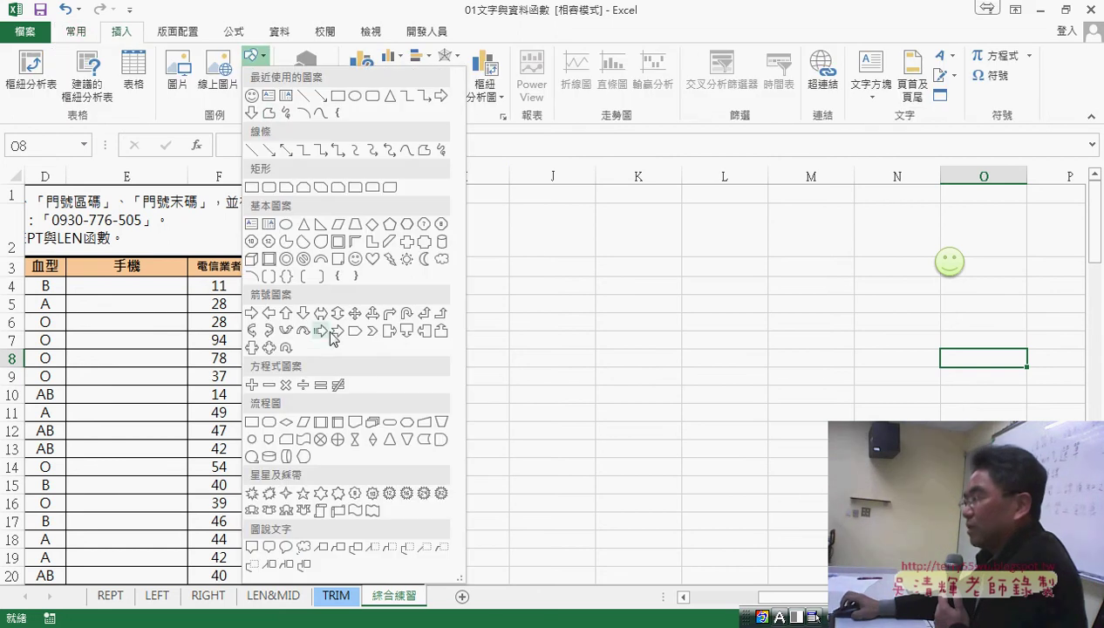
left_click(286, 384)
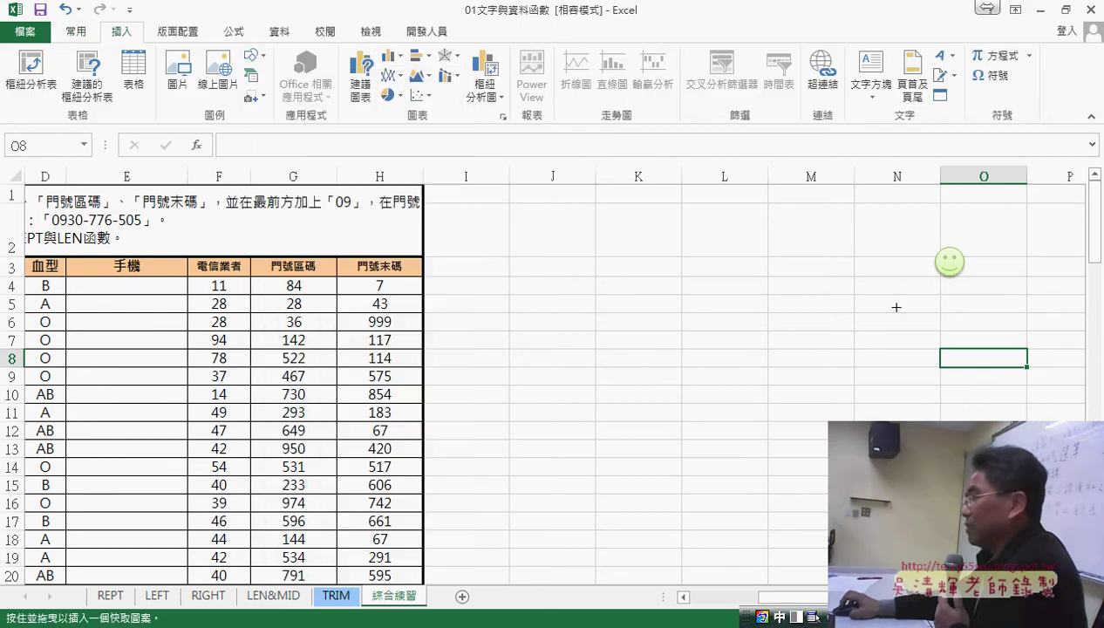
left_click_drag(946, 294, 974, 332)
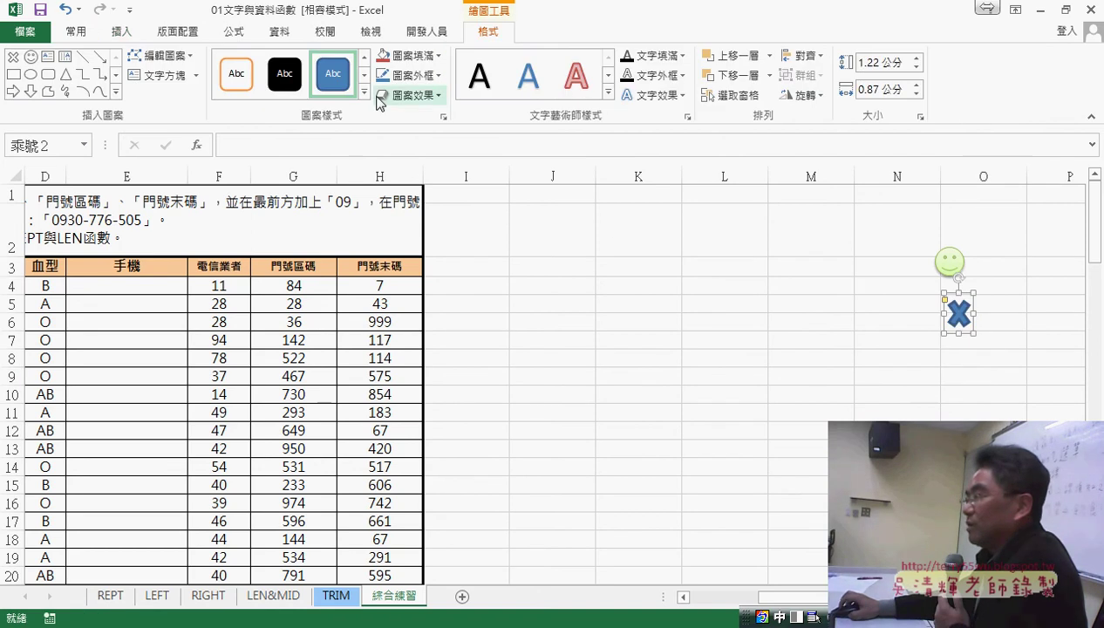
left_click(383, 96)
left_click(330, 218)
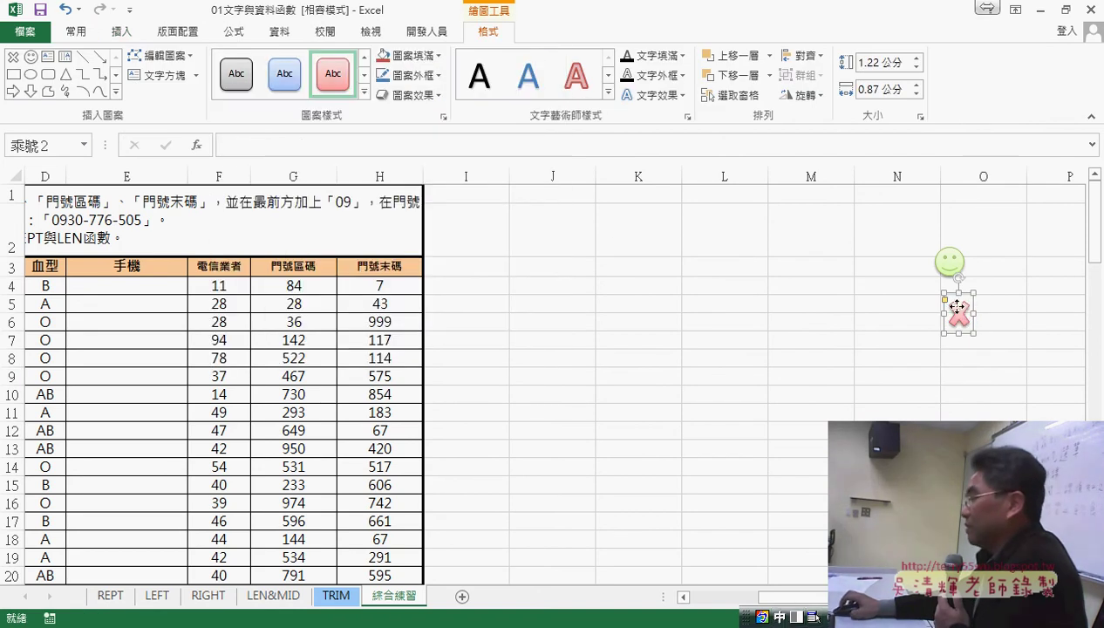
Assign the 清除 macro to the X shape.
right_click(956, 307)
left_click(1011, 527)
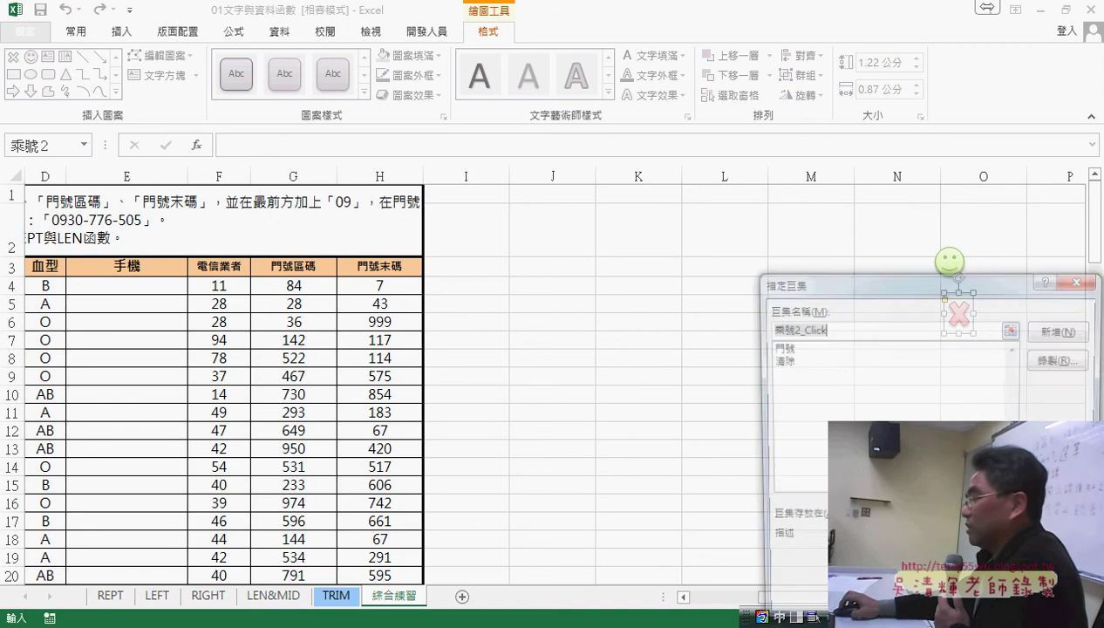
left_click(789, 359)
key("Return")
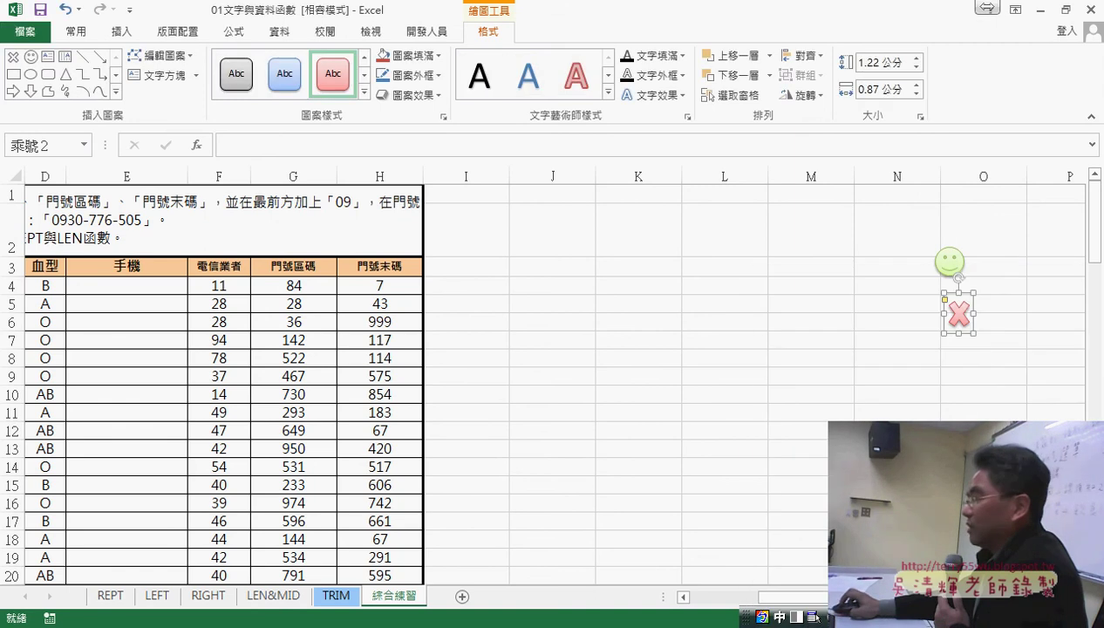
left_click(842, 429)
Run the smiley to fill column E with phone numbers, then the X to clear them.
scroll(544, 381, "left", 3)
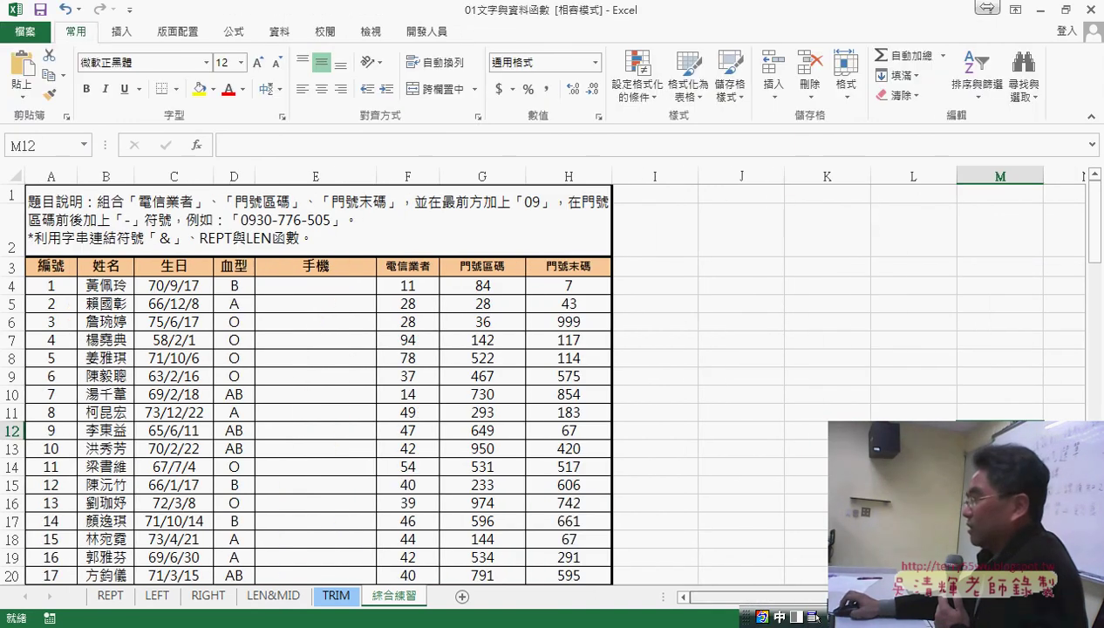
scroll(811, 601, "right", 2)
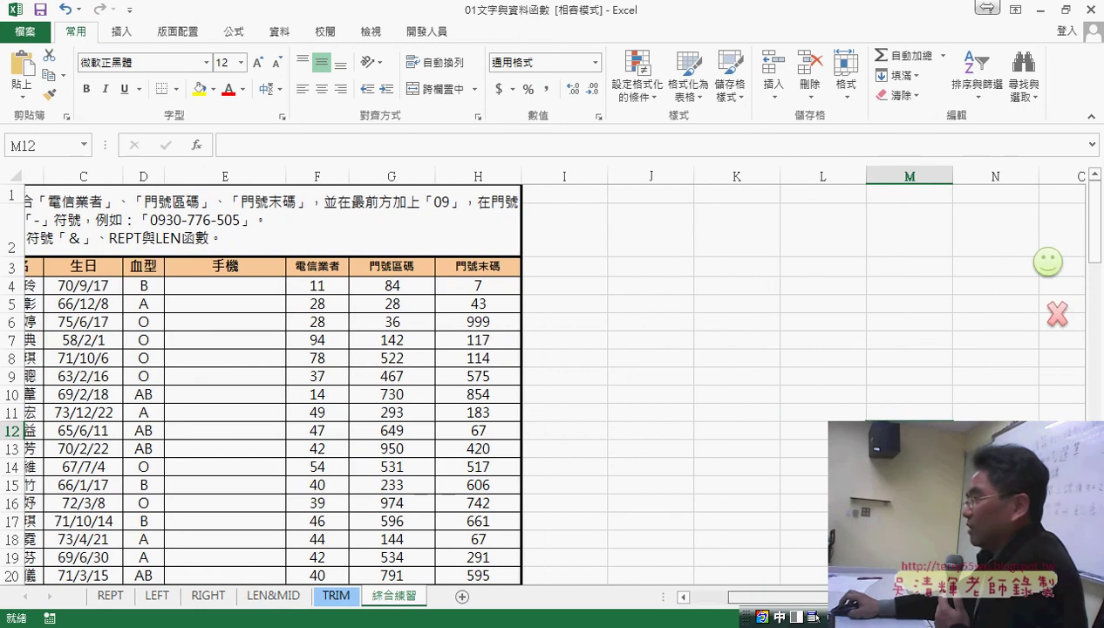
left_click(1030, 267)
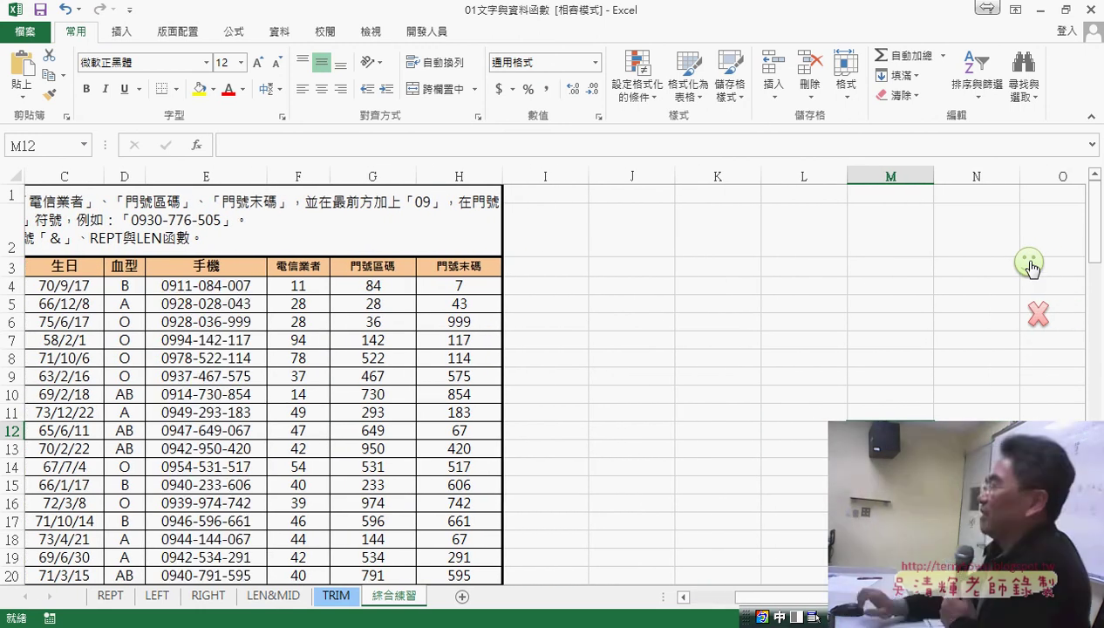
left_click(1034, 316)
scroll(763, 601, "left", 2)
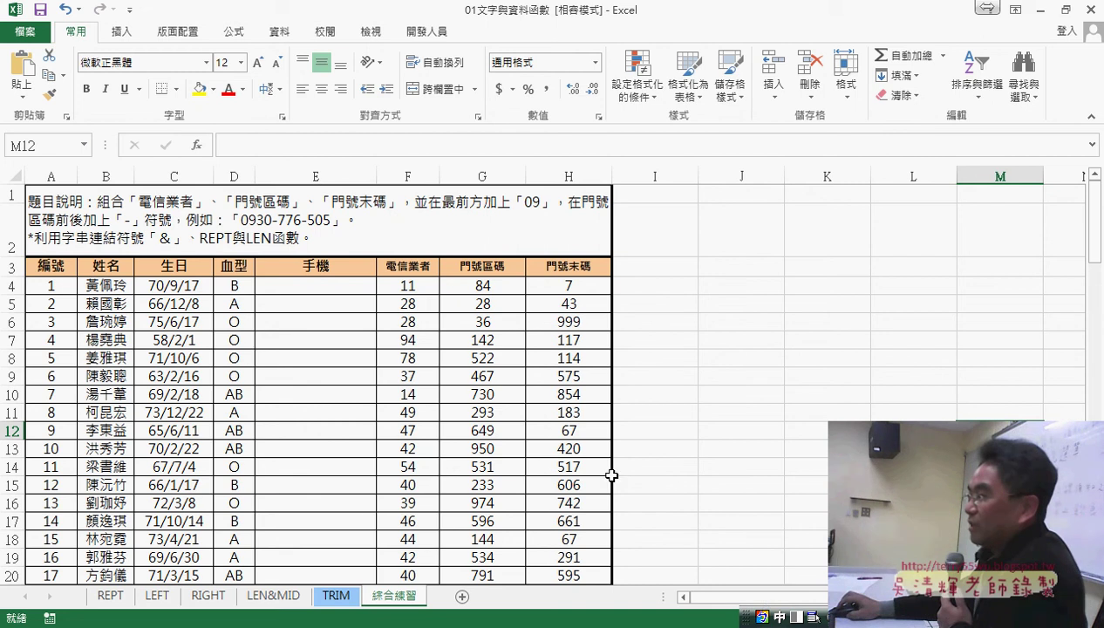
Look over the Developer tab, briefly returning to Home.
left_click(423, 33)
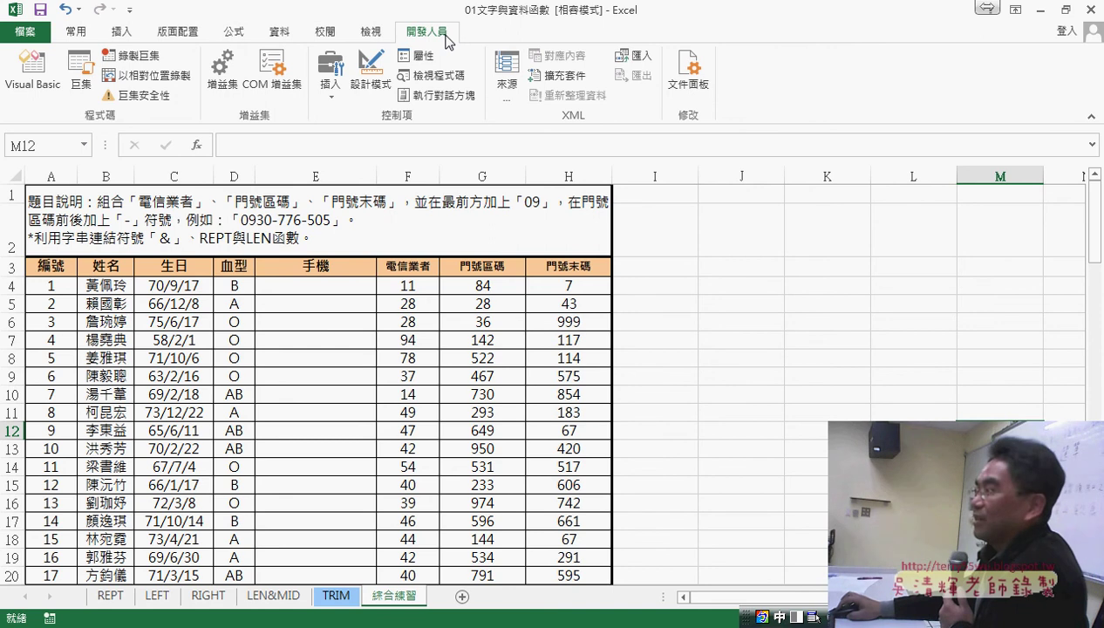
left_click(91, 35)
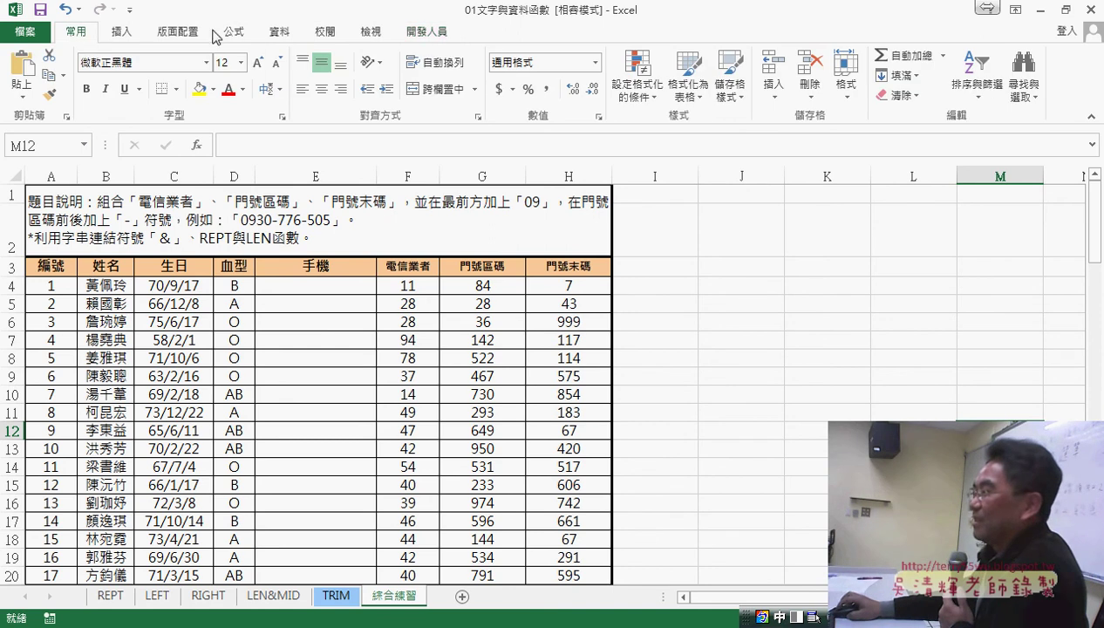
left_click(403, 35)
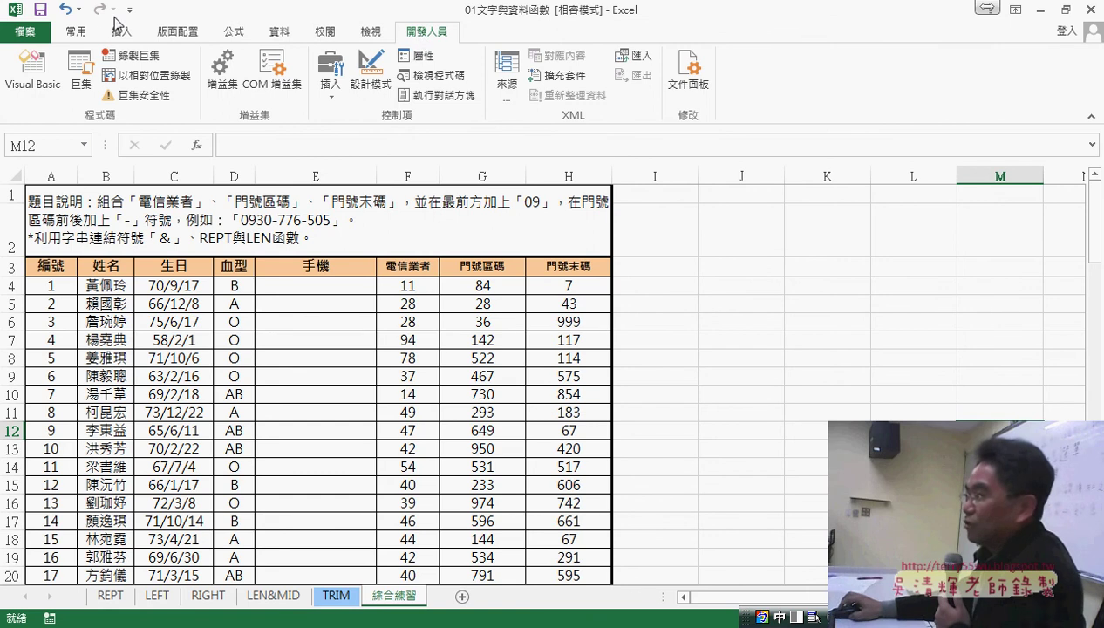
scroll(117, 40, "up", 7)
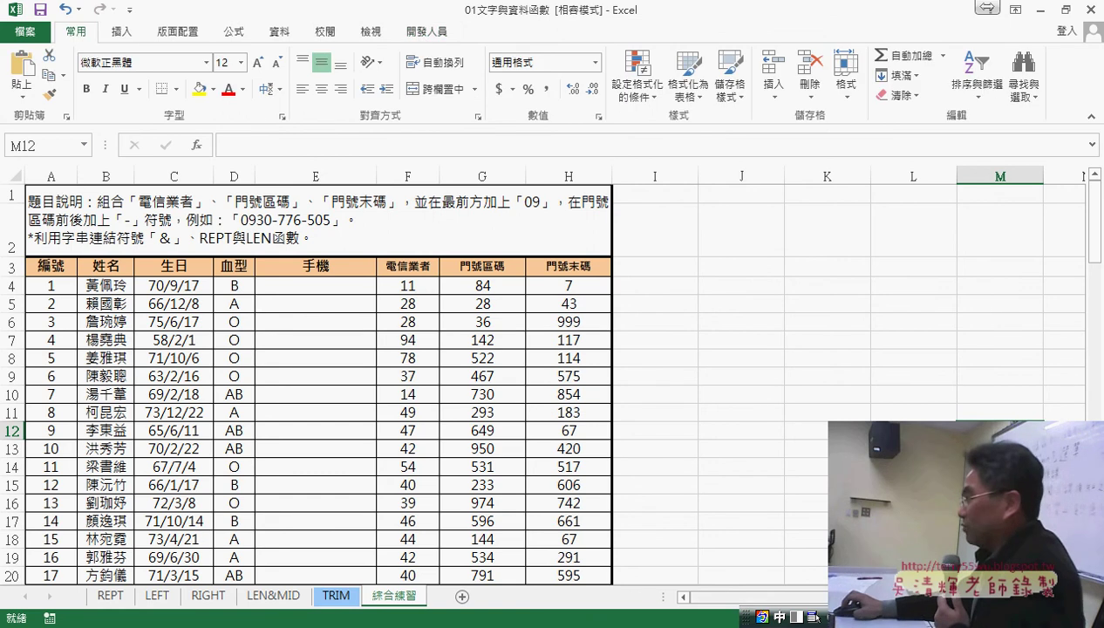
scroll(558, 375, "right", 3)
scroll(586, 185, "right", 1)
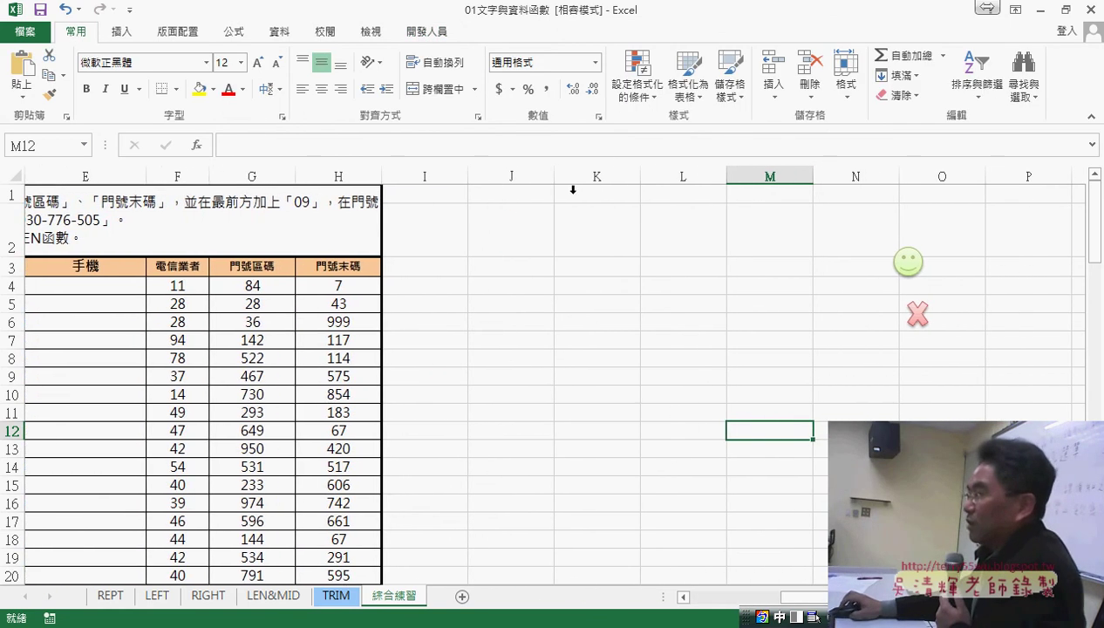
left_click(426, 31)
left_click(330, 83)
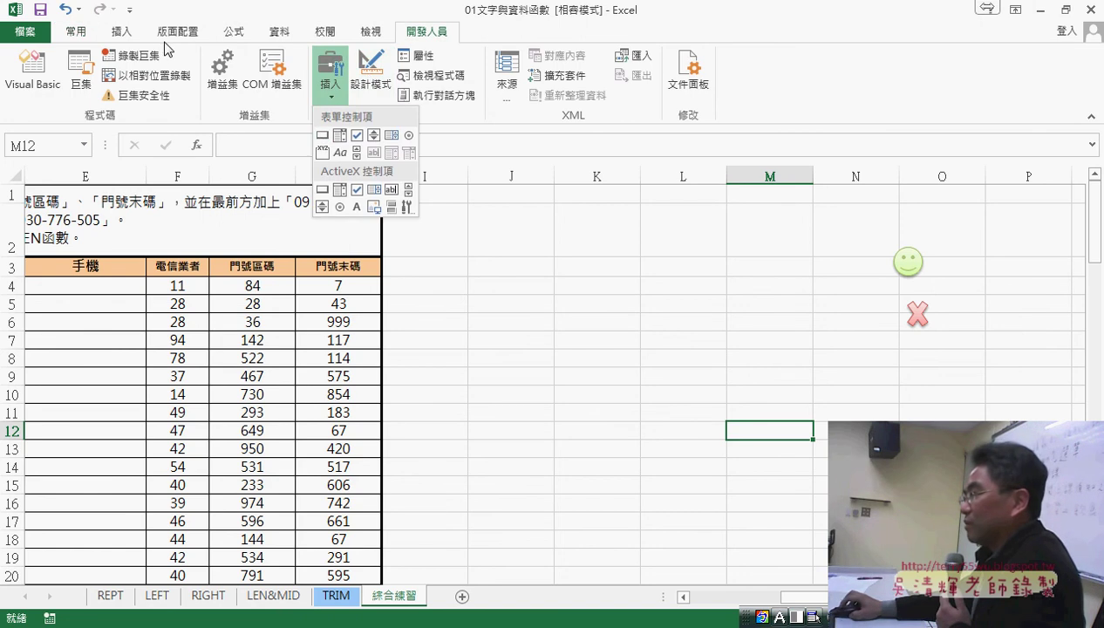
left_click(122, 32)
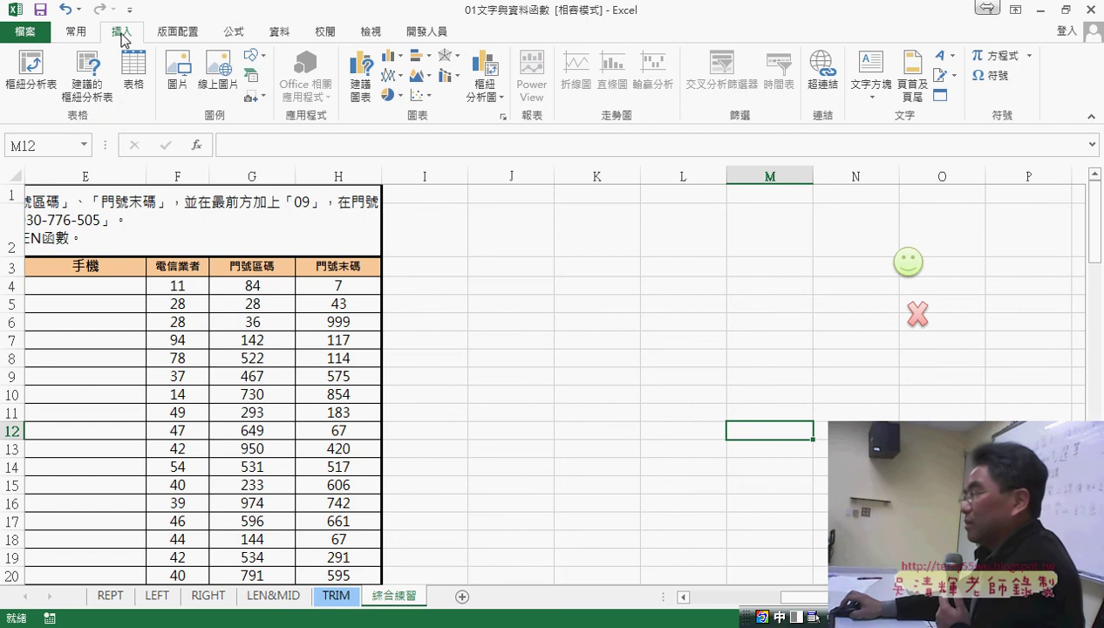
left_click(260, 63)
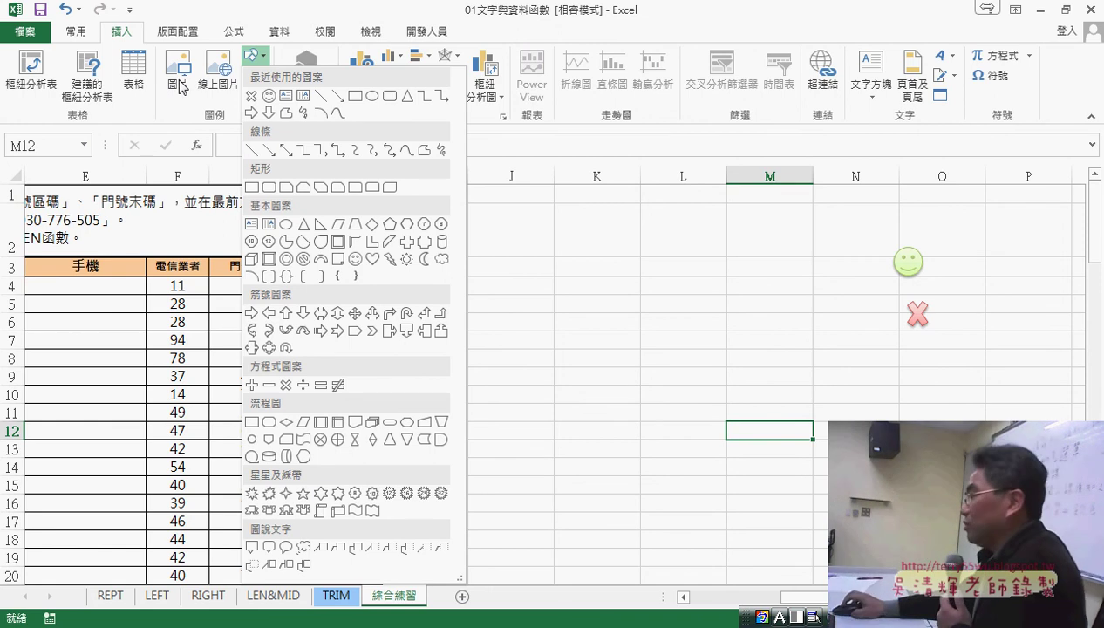
left_click(907, 261)
right_click(908, 262)
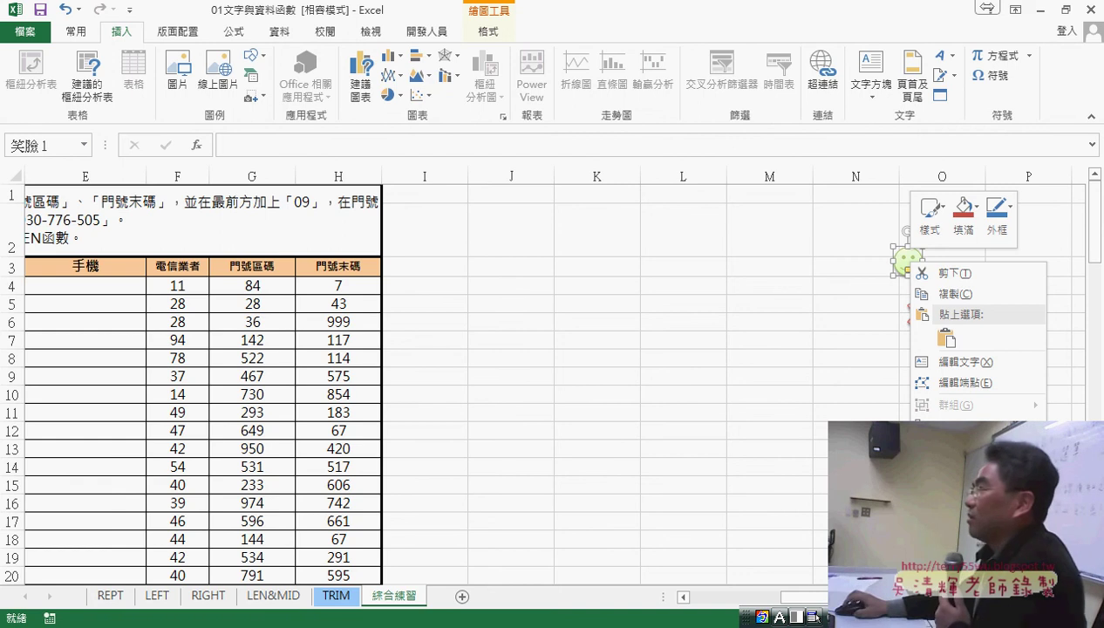
left_click(758, 599)
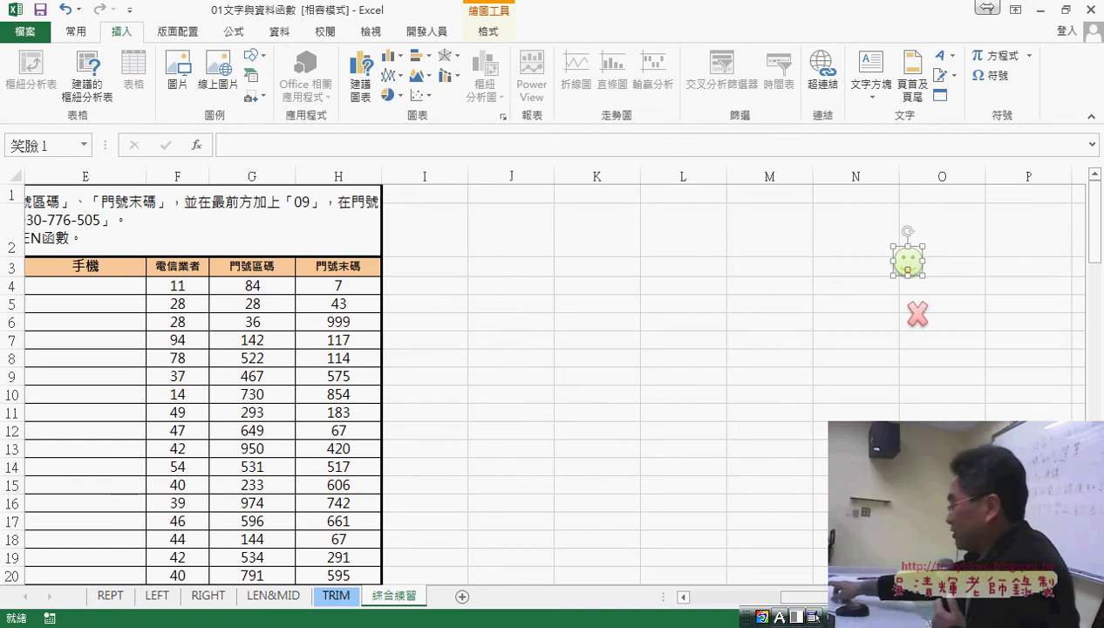
left_click(757, 599)
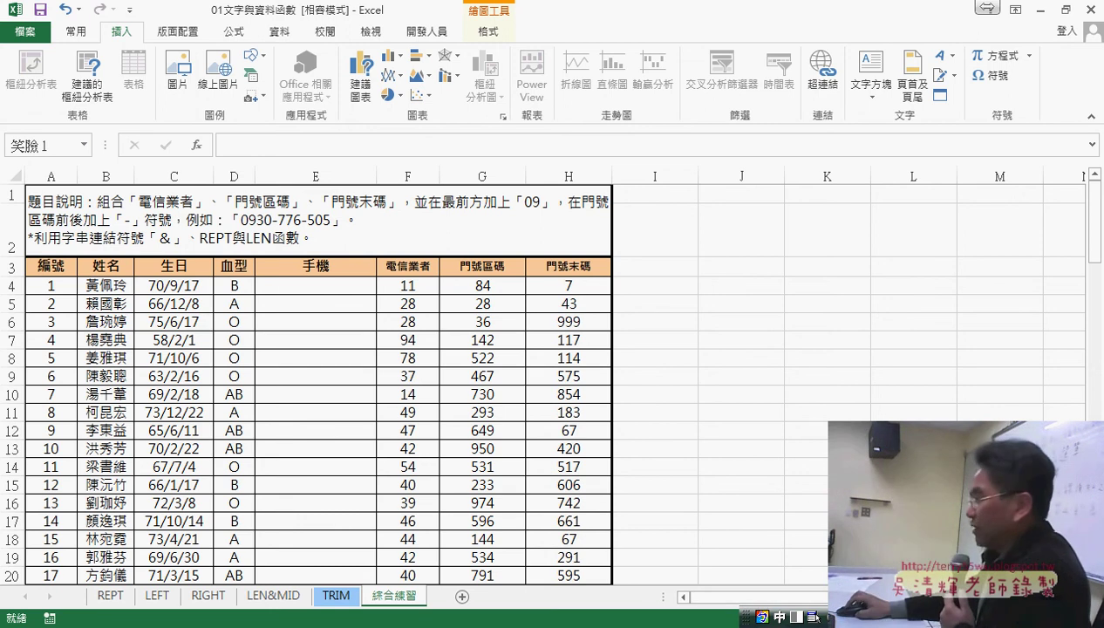
left_click(328, 289)
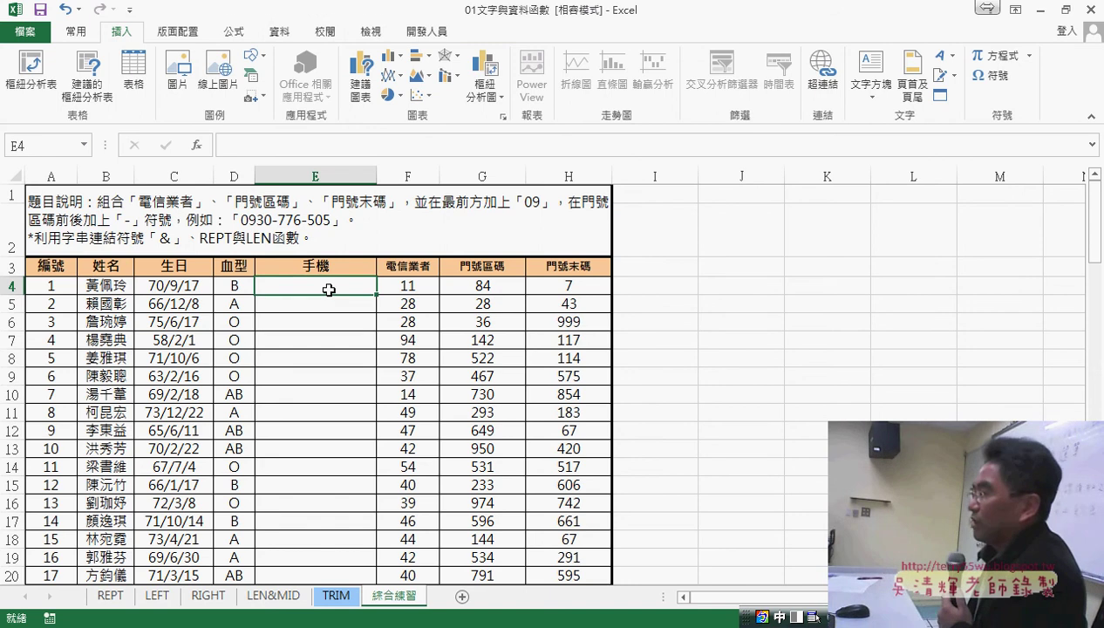